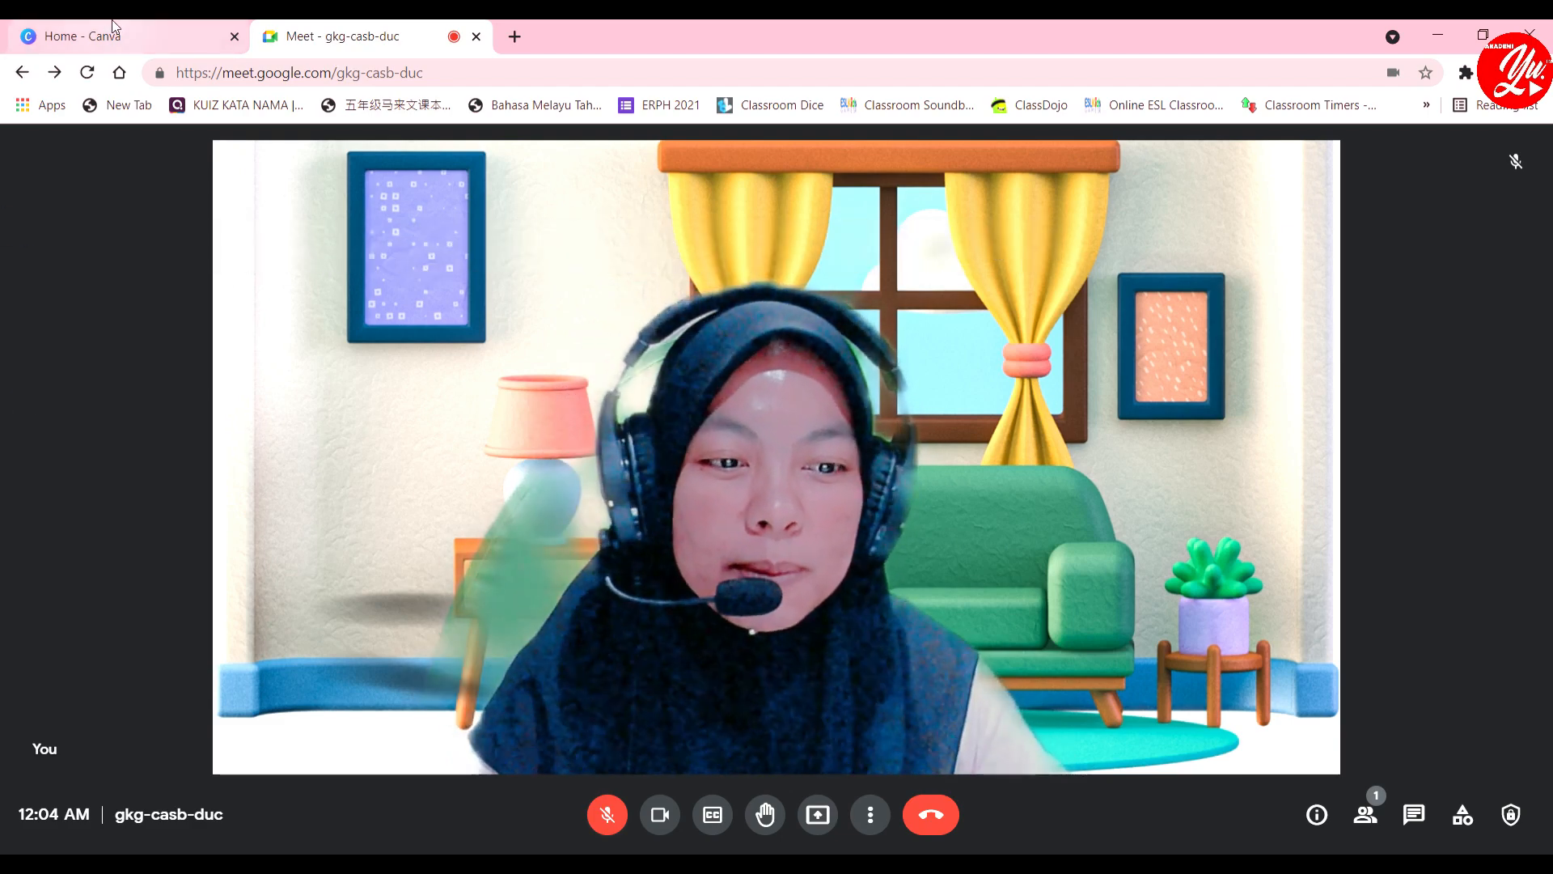
Switch to Canva and search its templates for "VIRTUAL ZOOM".
{"action": "left_click", "coordinate": [50, 29]}
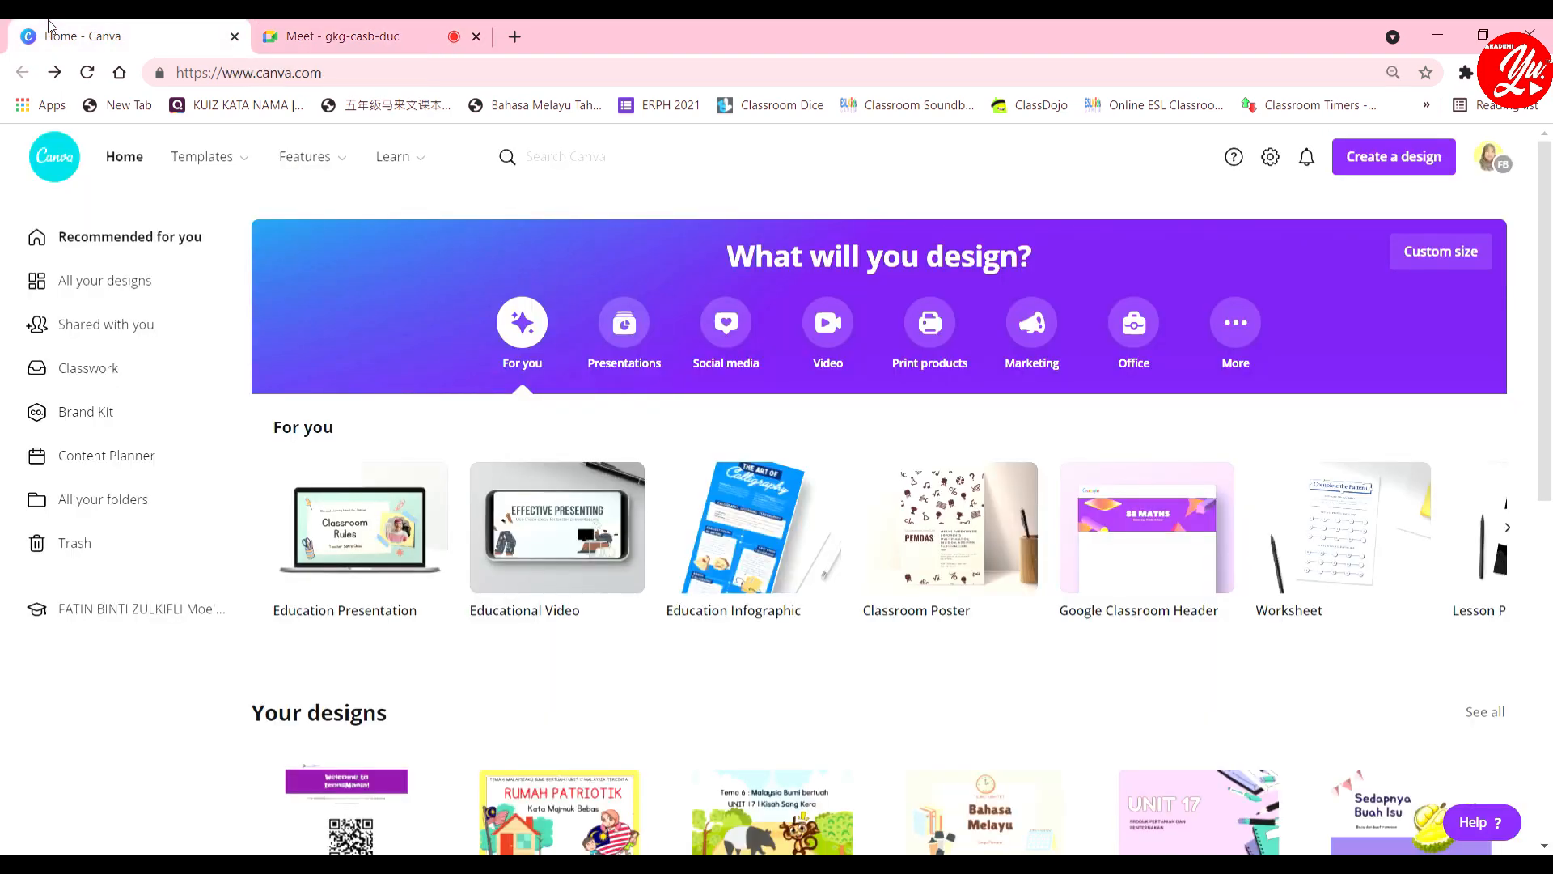
{"action": "left_click", "coordinate": [704, 165]}
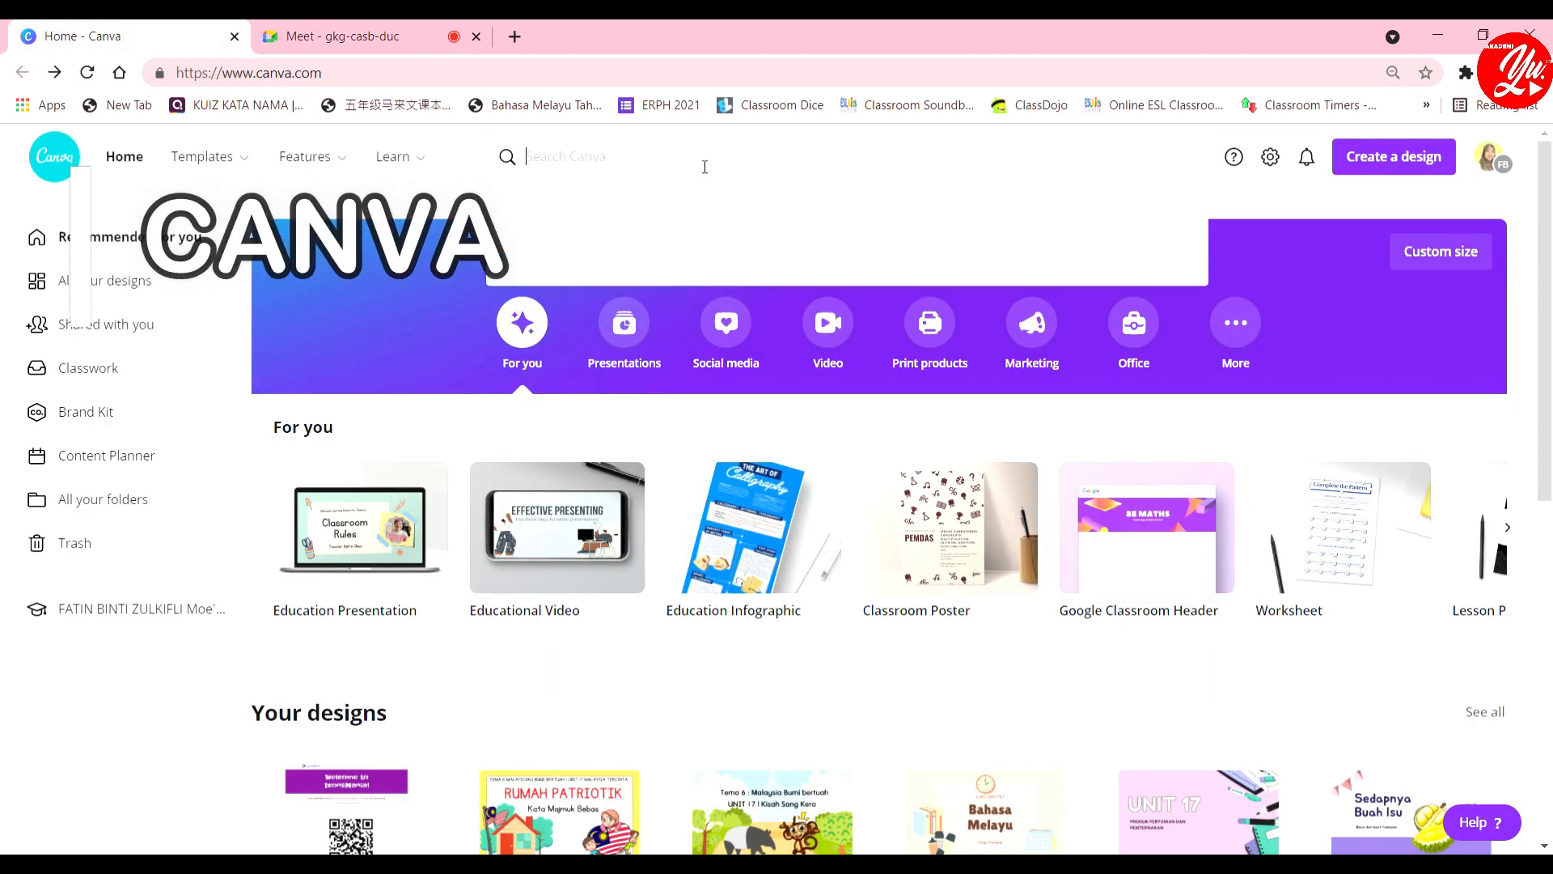
{"action": "left_click", "coordinate": [704, 166]}
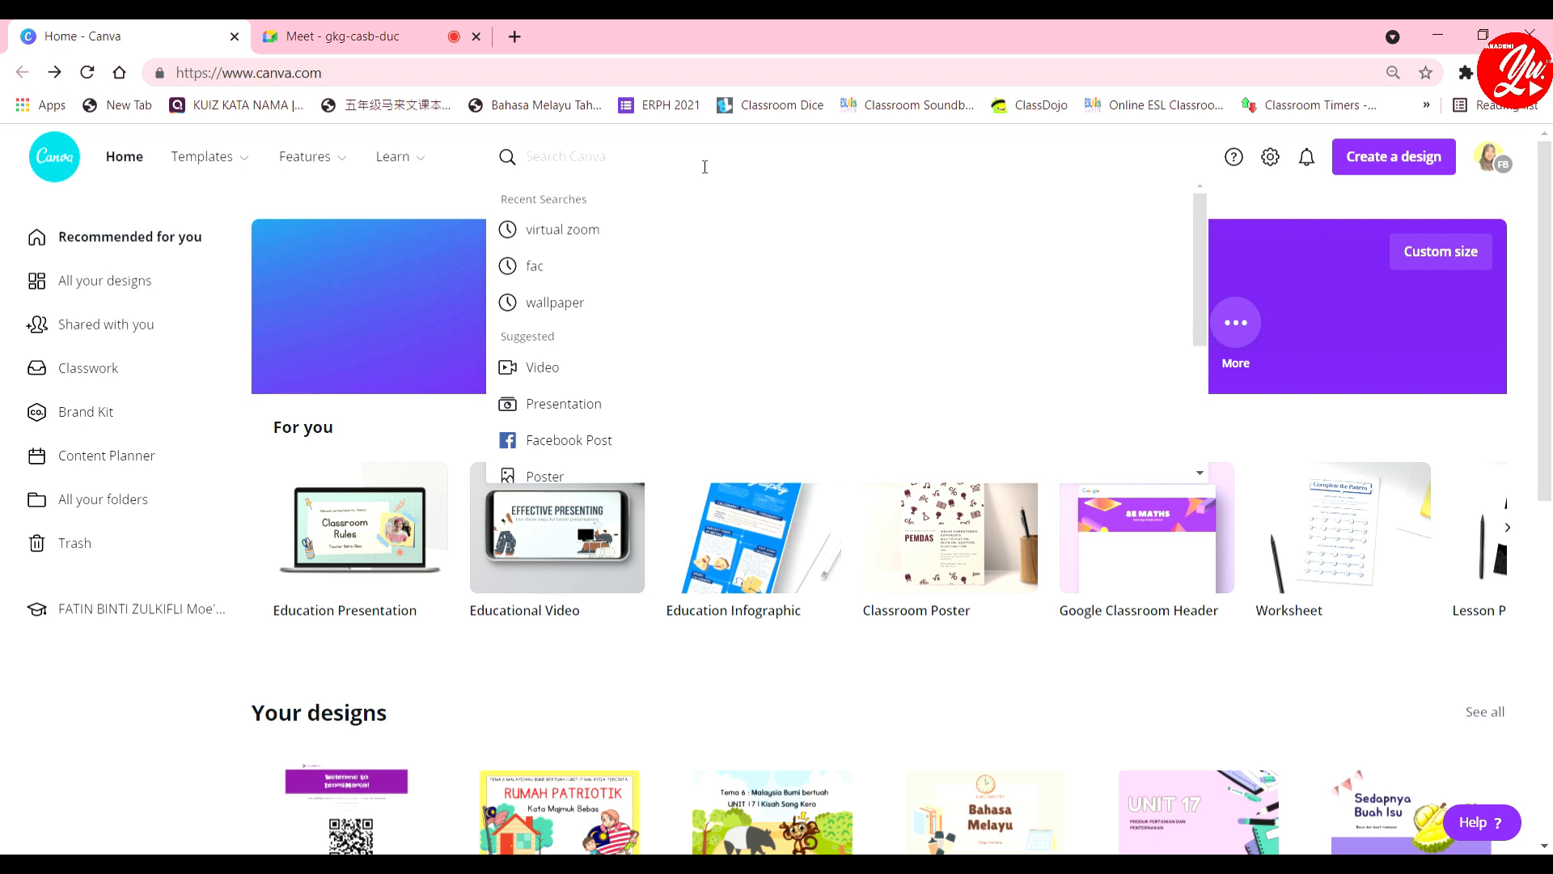
{"action": "type", "text": "V"}
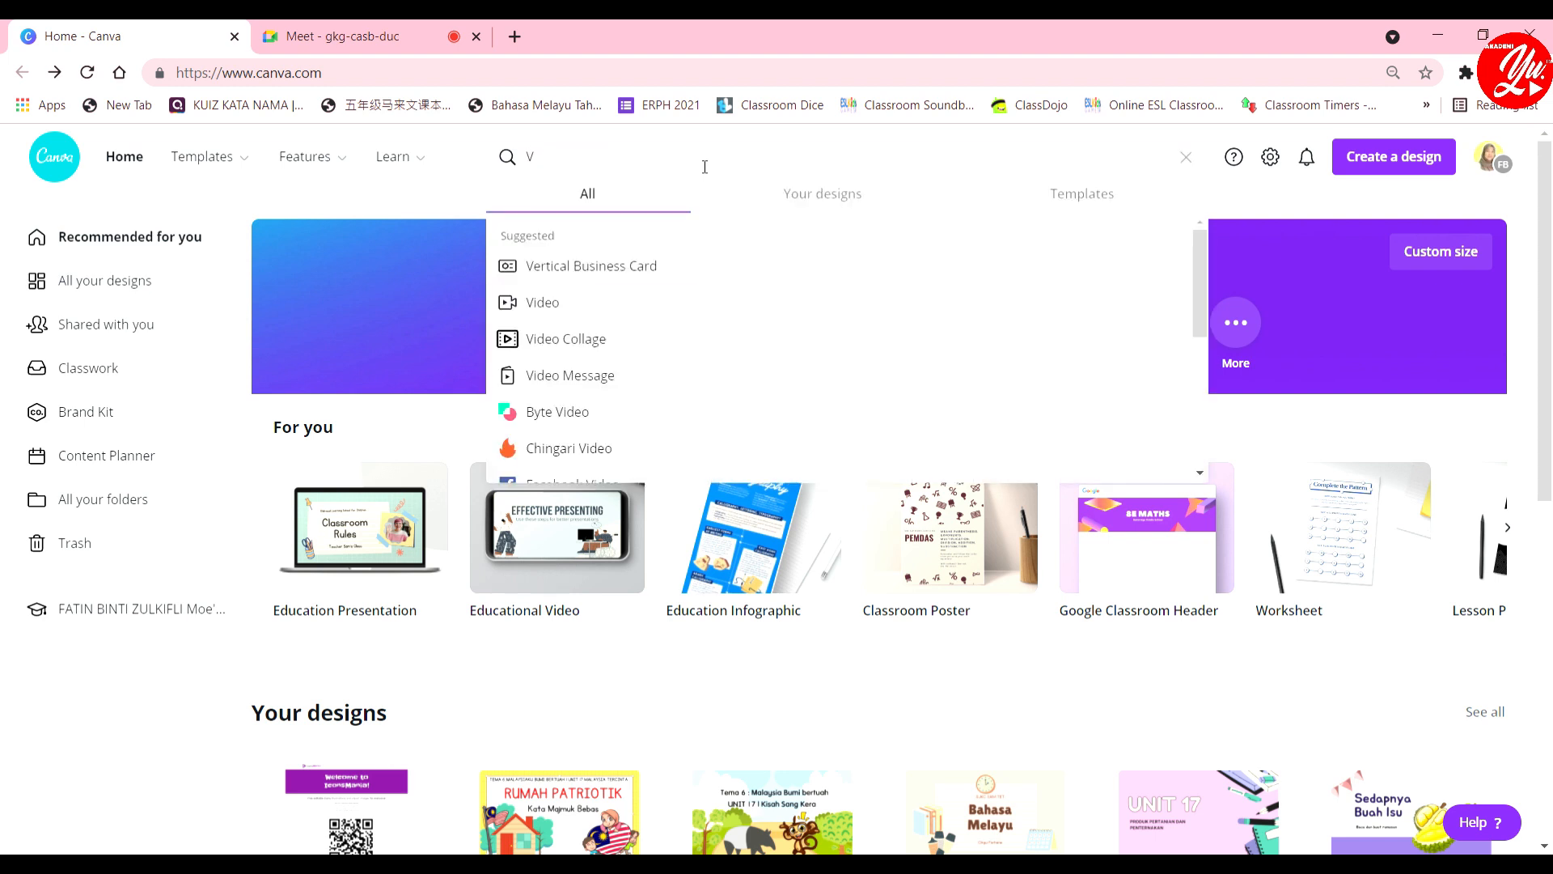
{"action": "type", "text": "IRTUAL"}
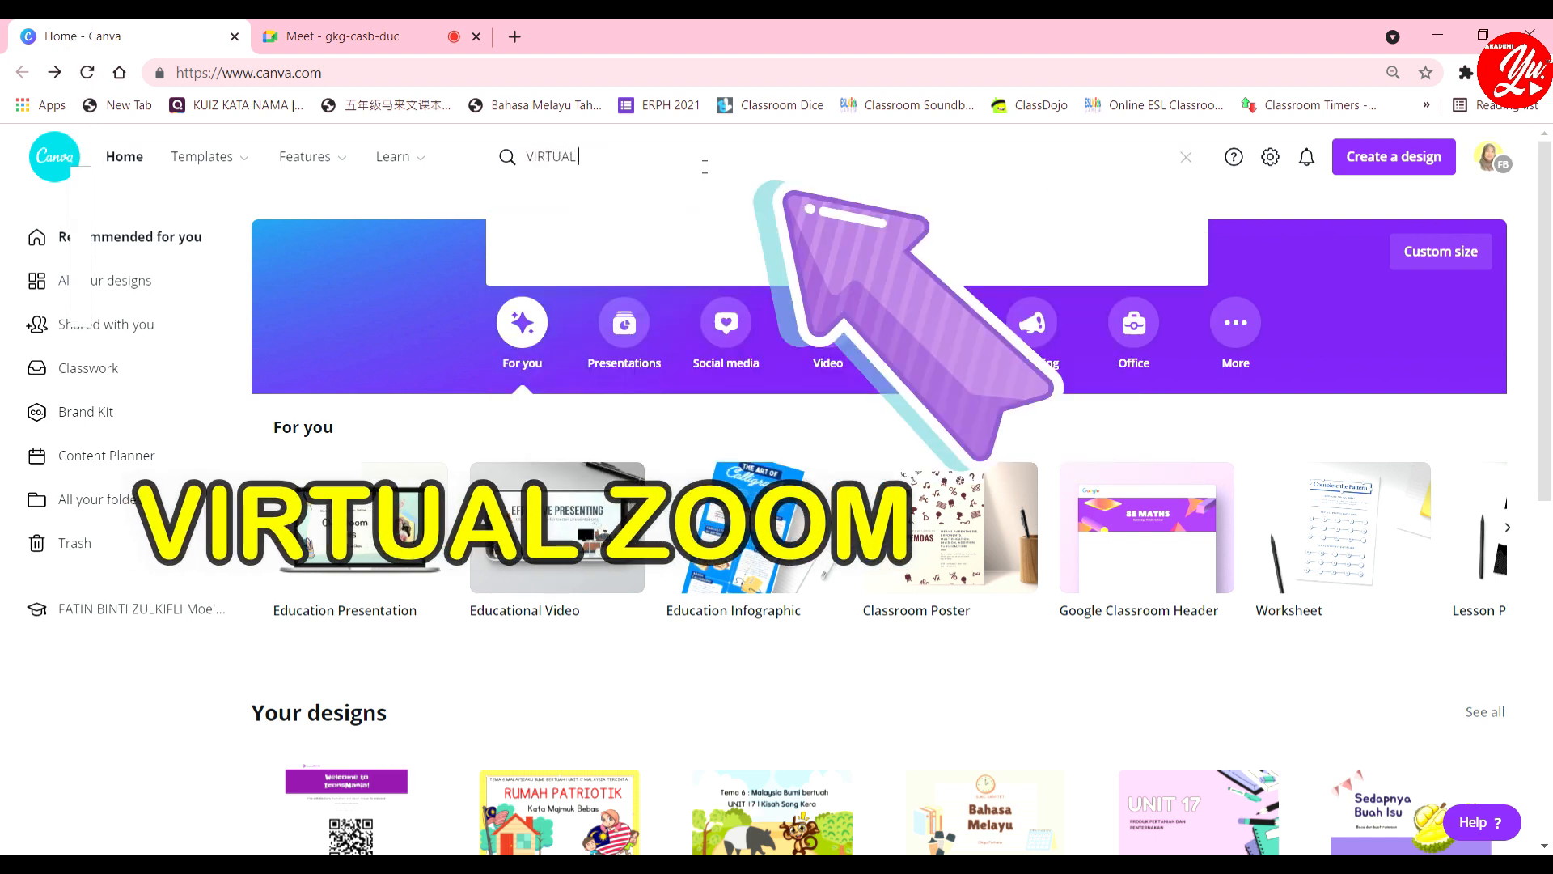
{"action": "type", "text": " ZOOM"}
{"action": "key", "text": "Return"}
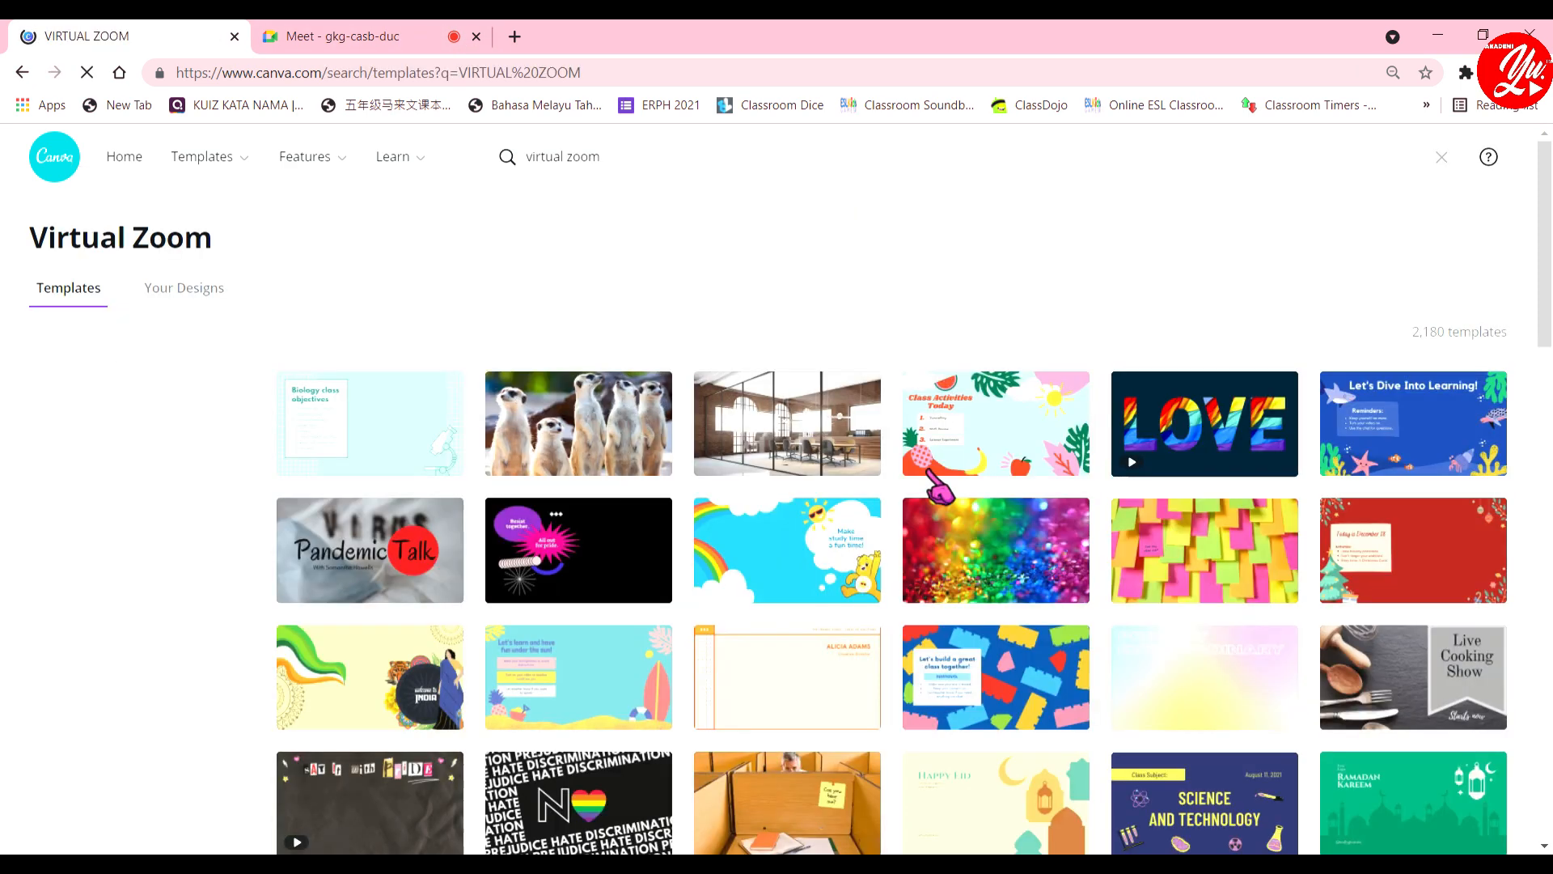
Find the Funny Zoom Virtual Background template with the green-walled living room, window and TV in the results and open it for editing.
{"action": "scroll", "coordinate": [938, 485], "scroll_direction": "down", "scroll_amount": 8}
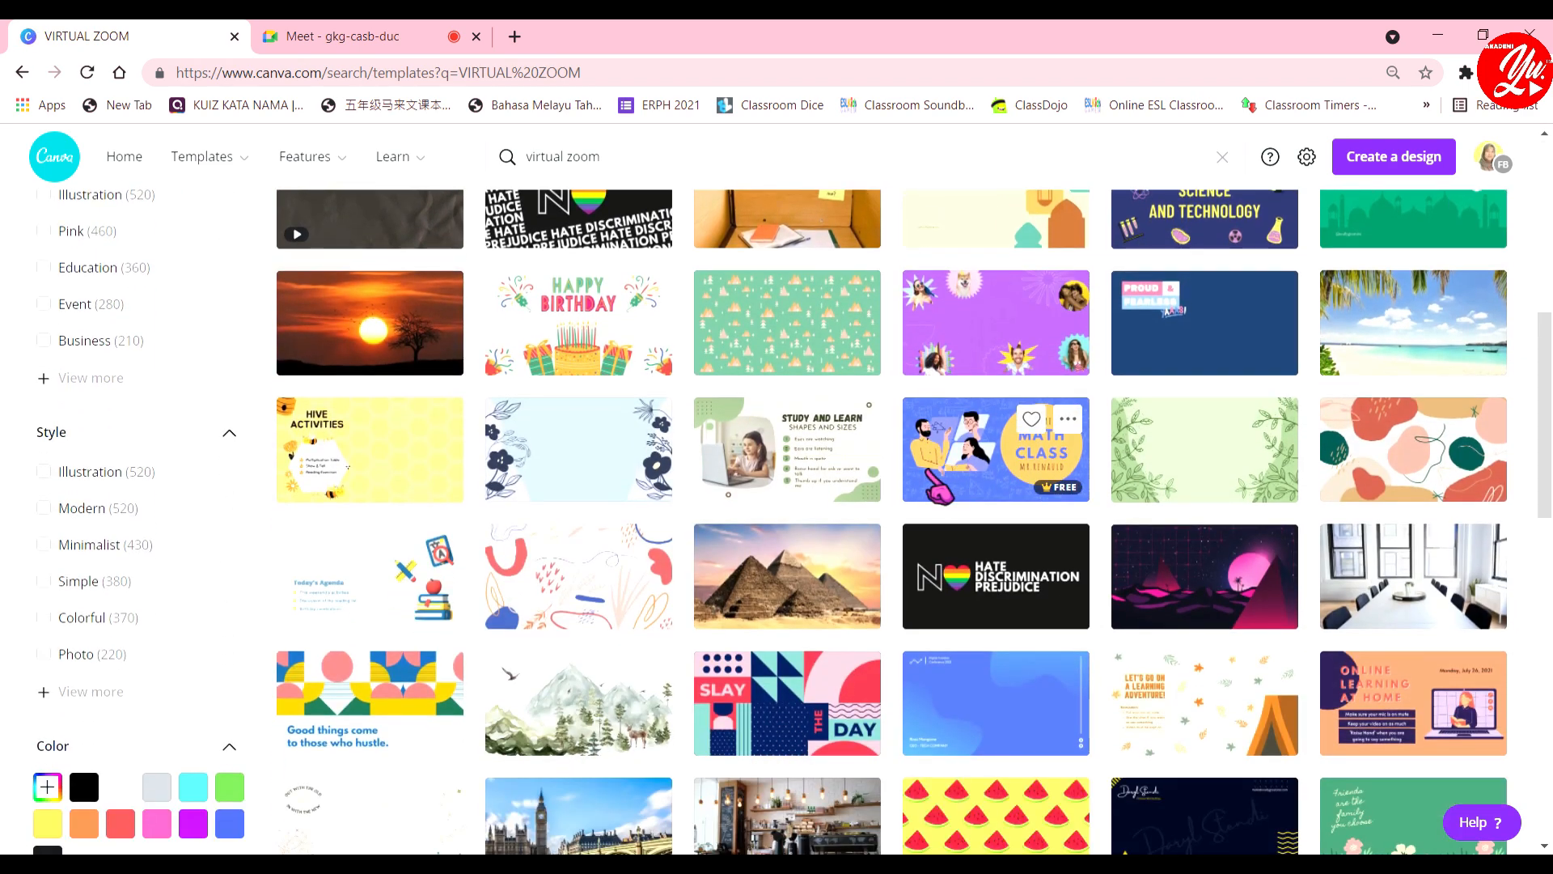
{"action": "scroll", "coordinate": [941, 491], "scroll_direction": "down", "scroll_amount": 4}
{"action": "scroll", "coordinate": [939, 493], "scroll_direction": "down", "scroll_amount": 1}
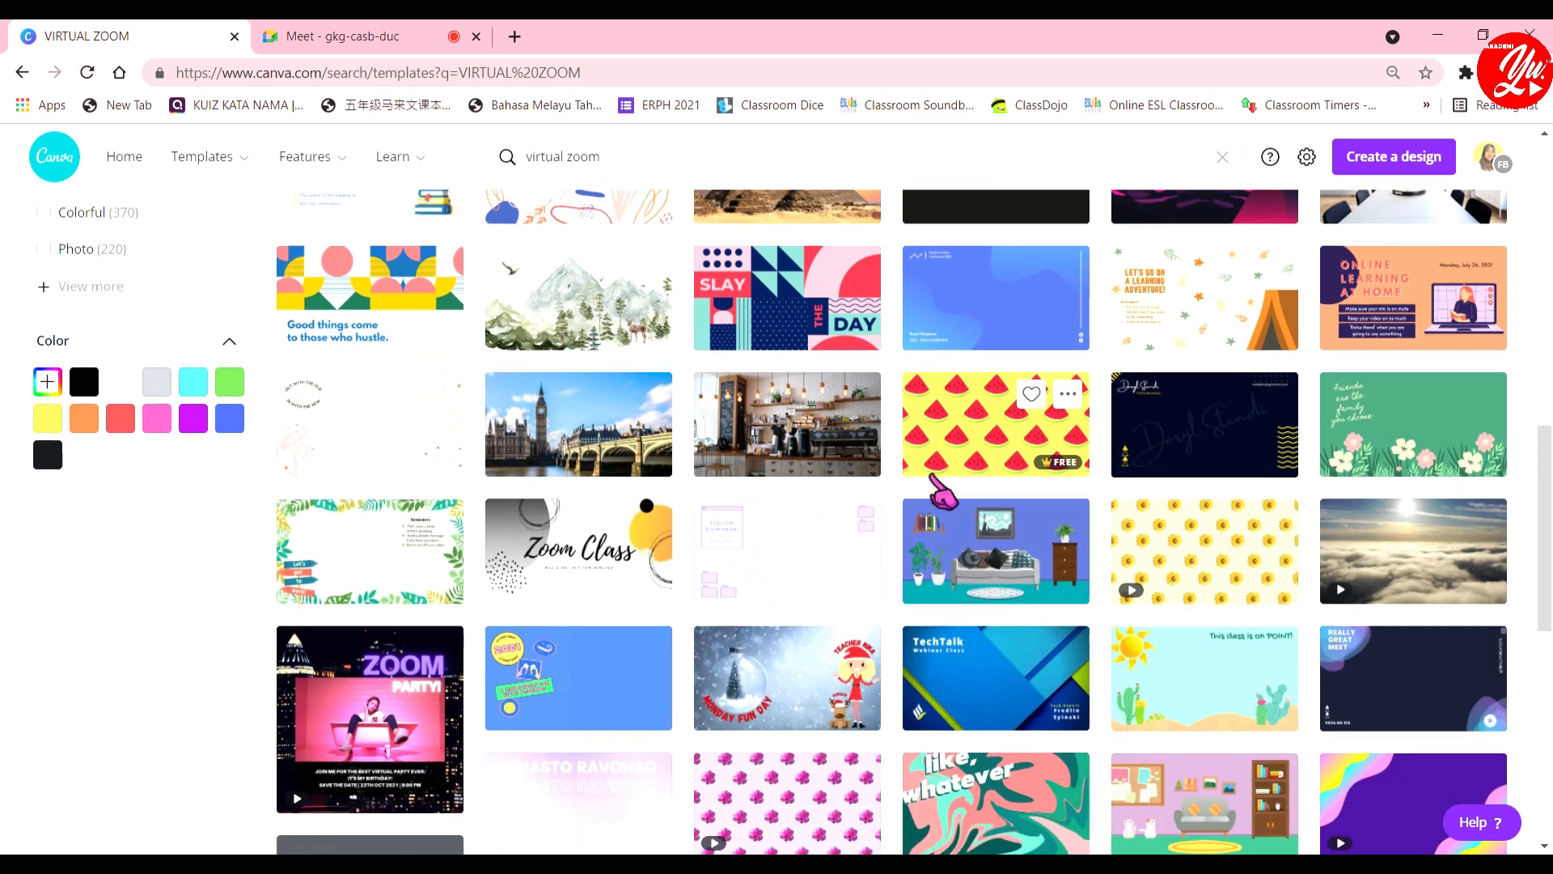
{"action": "scroll", "coordinate": [700, 450], "scroll_direction": "down", "scroll_amount": 3}
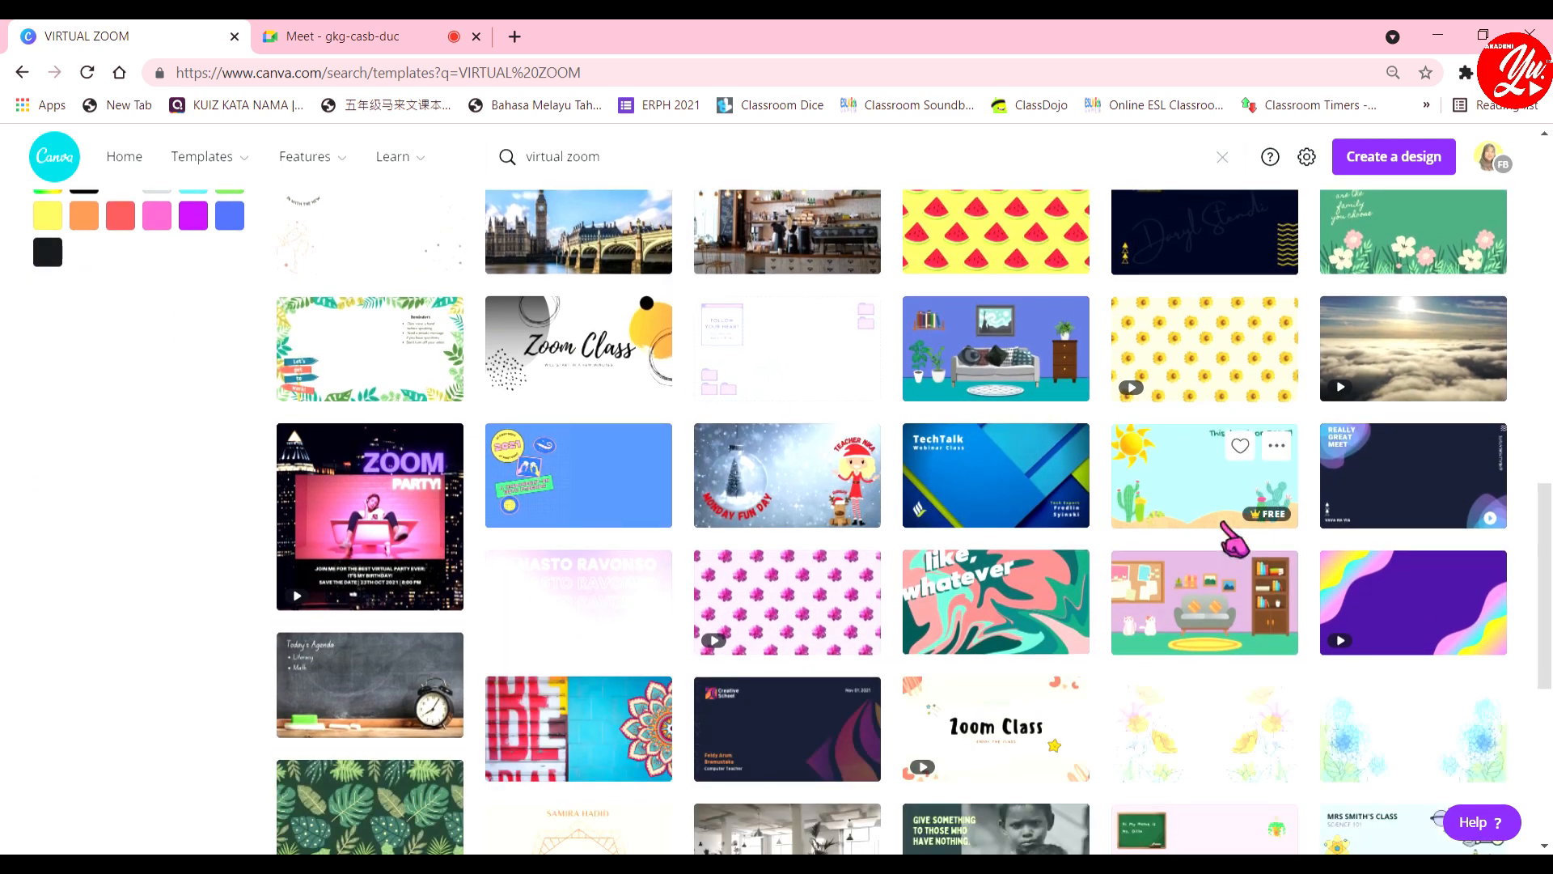
{"action": "scroll", "coordinate": [1235, 543], "scroll_direction": "down", "scroll_amount": 1}
{"action": "scroll", "coordinate": [1235, 543], "scroll_direction": "down", "scroll_amount": 1}
{"action": "scroll", "coordinate": [1052, 566], "scroll_direction": "down", "scroll_amount": 2}
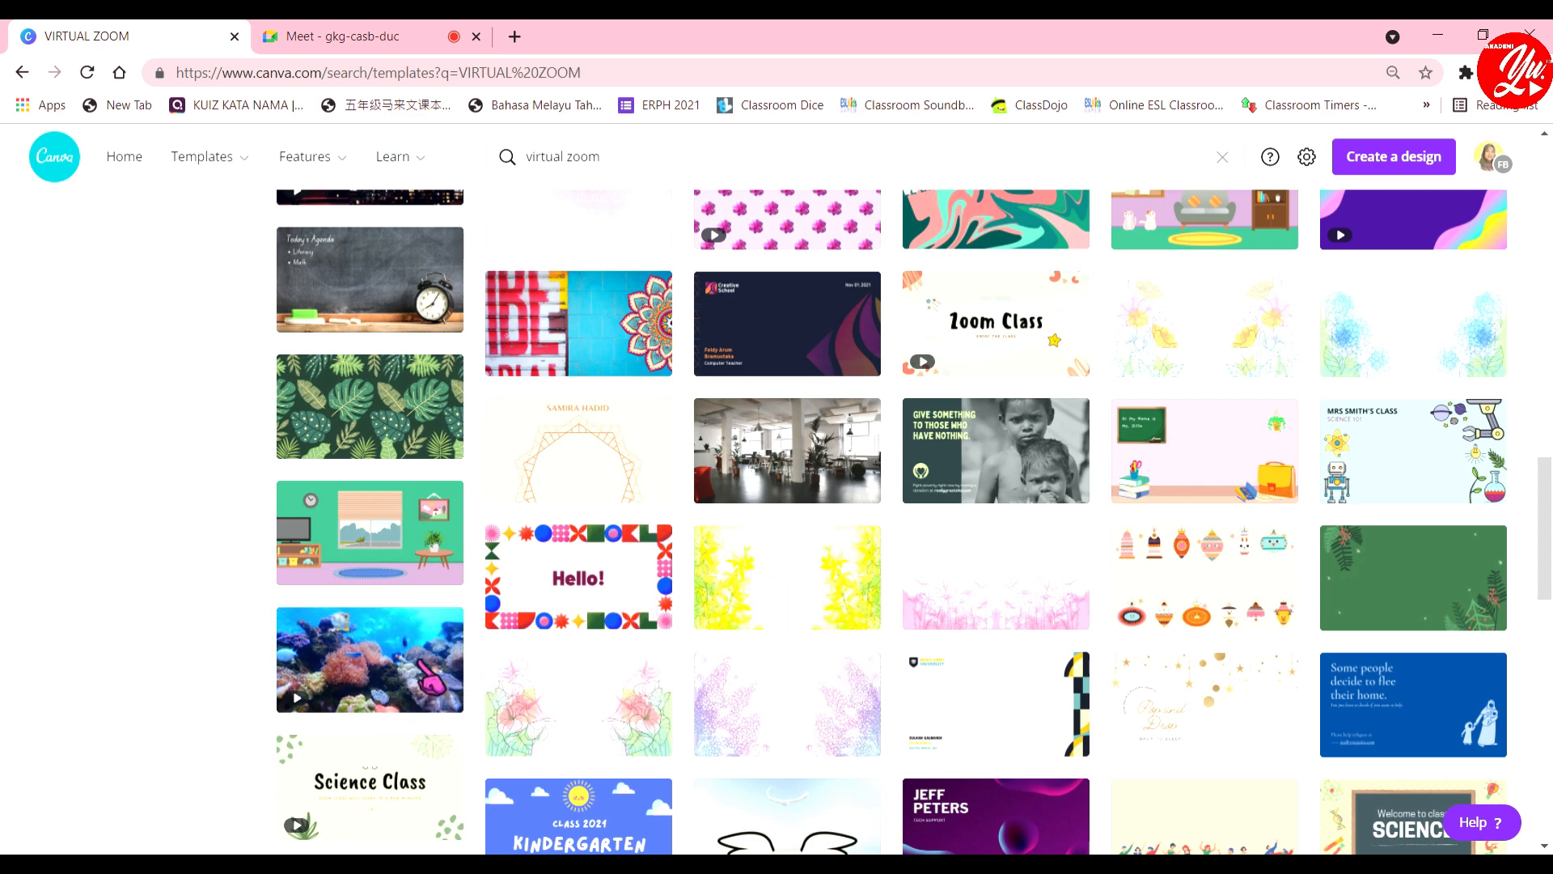
{"action": "left_click", "coordinate": [366, 531]}
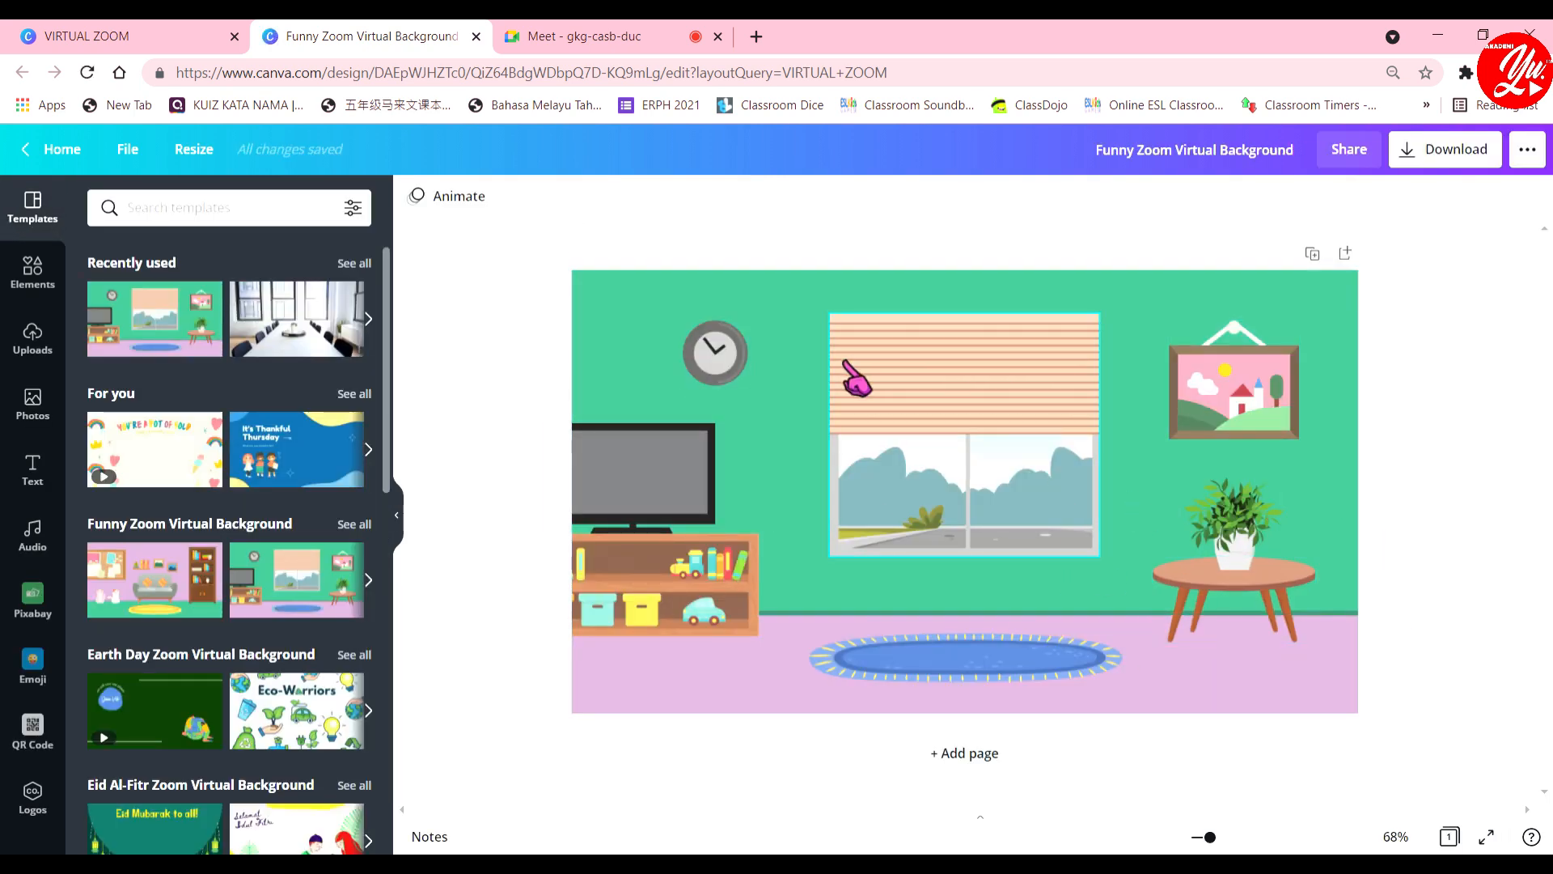
Recolour the green wall with the document's light purple and the floor with the default bright pink.
{"action": "left_click", "coordinate": [616, 312]}
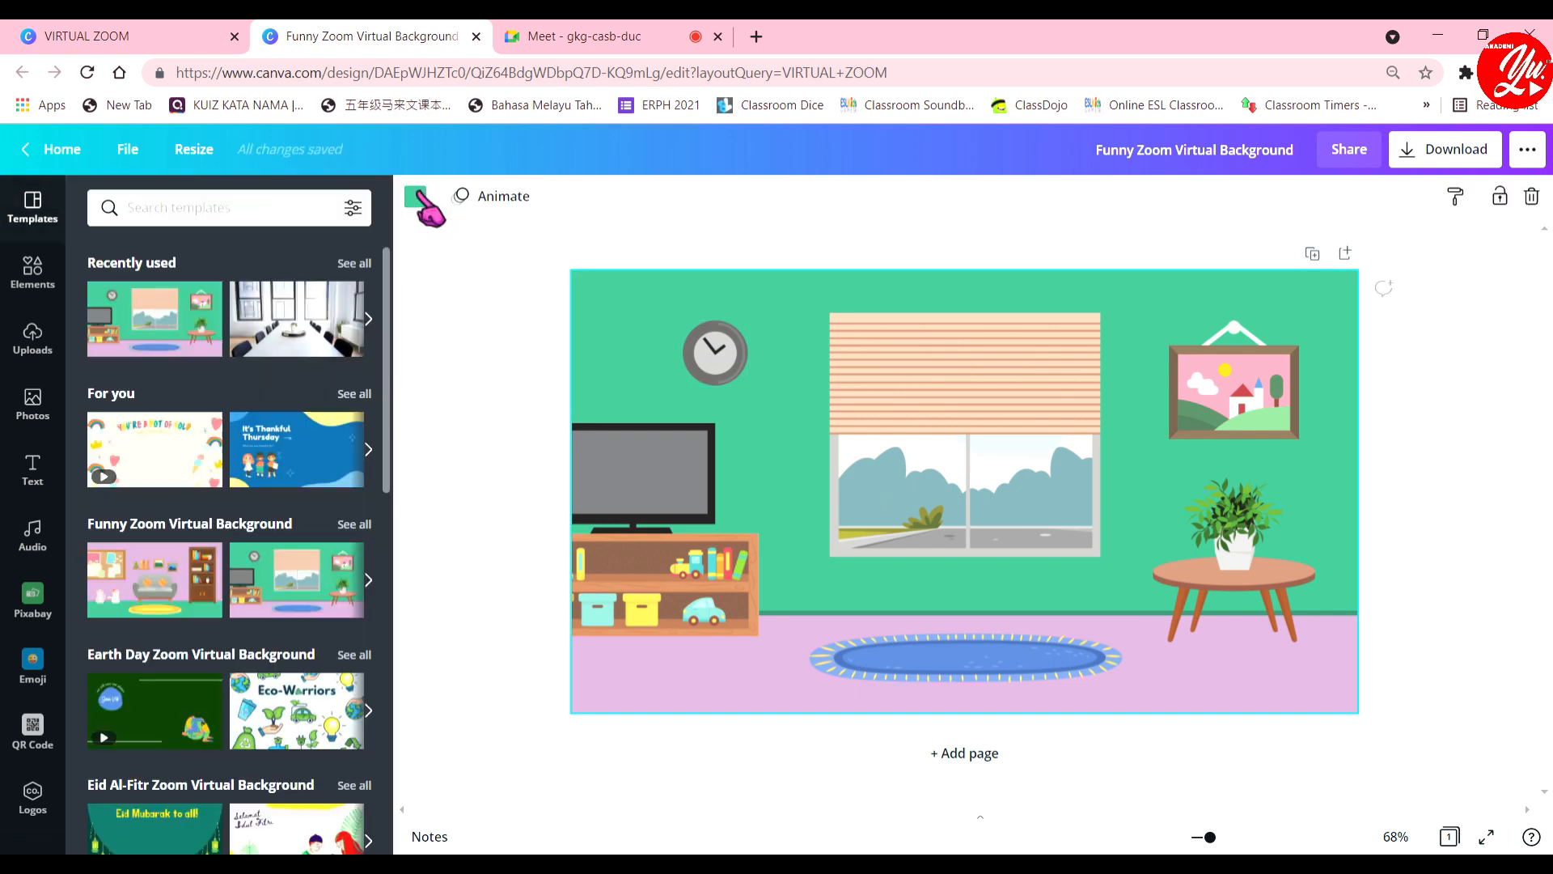
{"action": "left_click", "coordinate": [419, 199]}
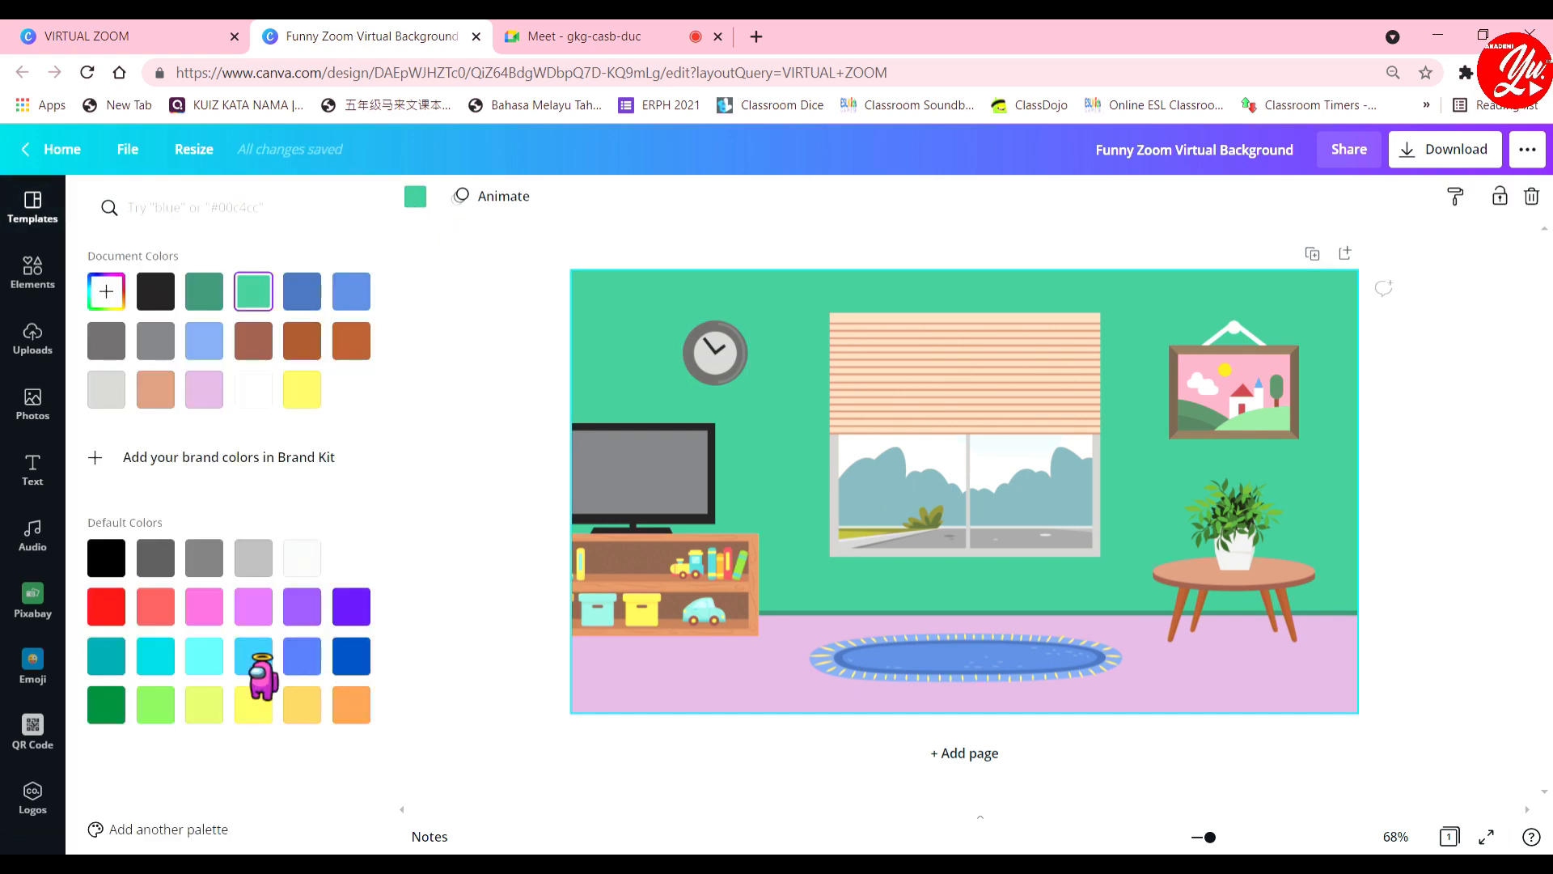
{"action": "left_click", "coordinate": [203, 390]}
{"action": "left_click", "coordinate": [728, 666]}
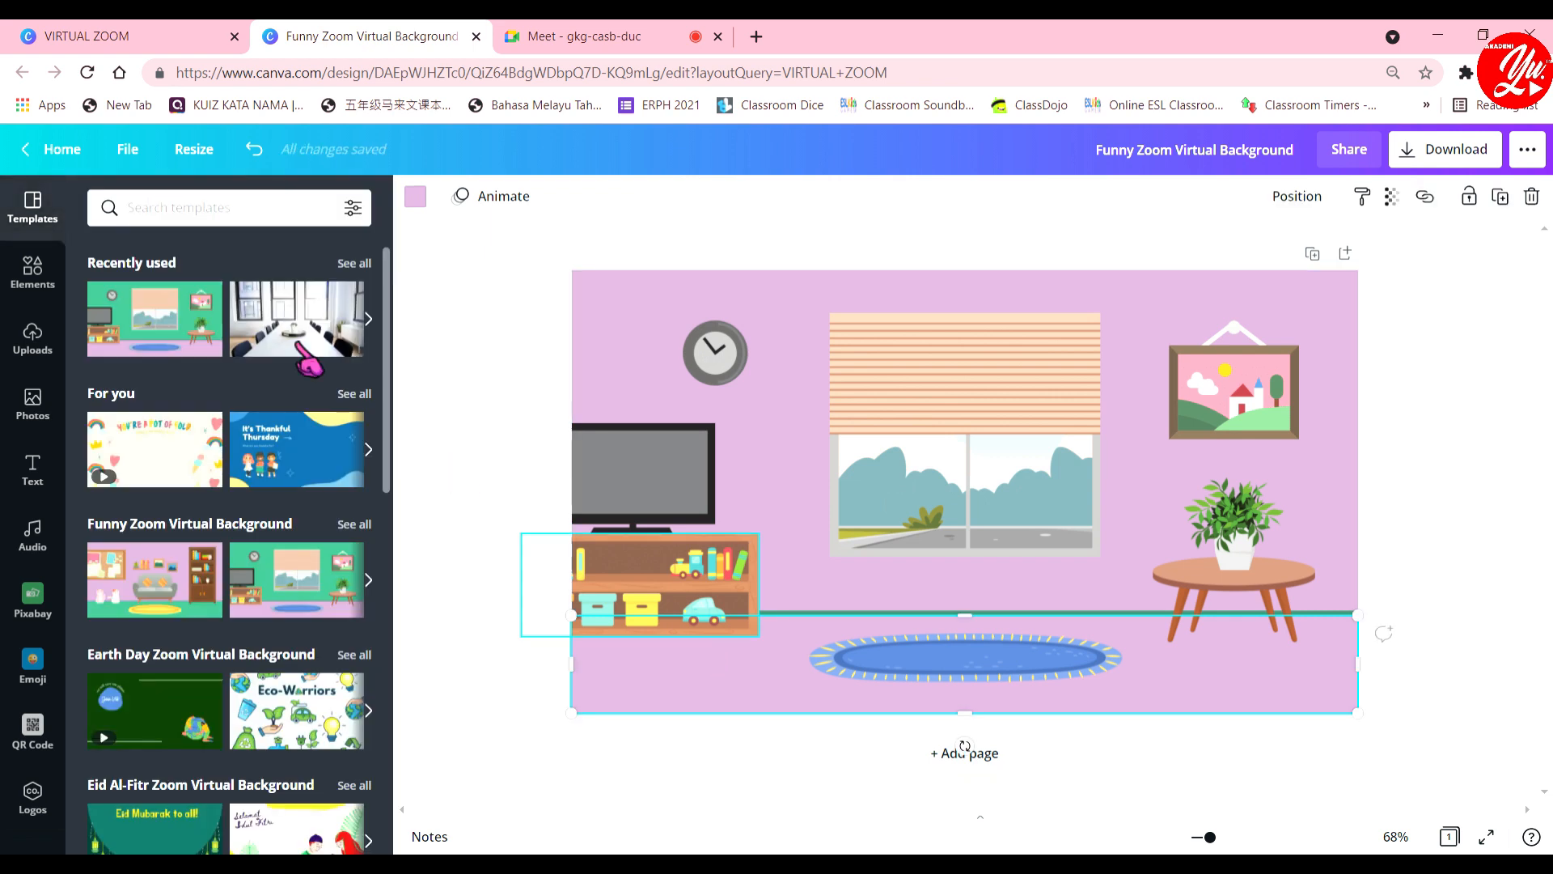
{"action": "left_click", "coordinate": [415, 198]}
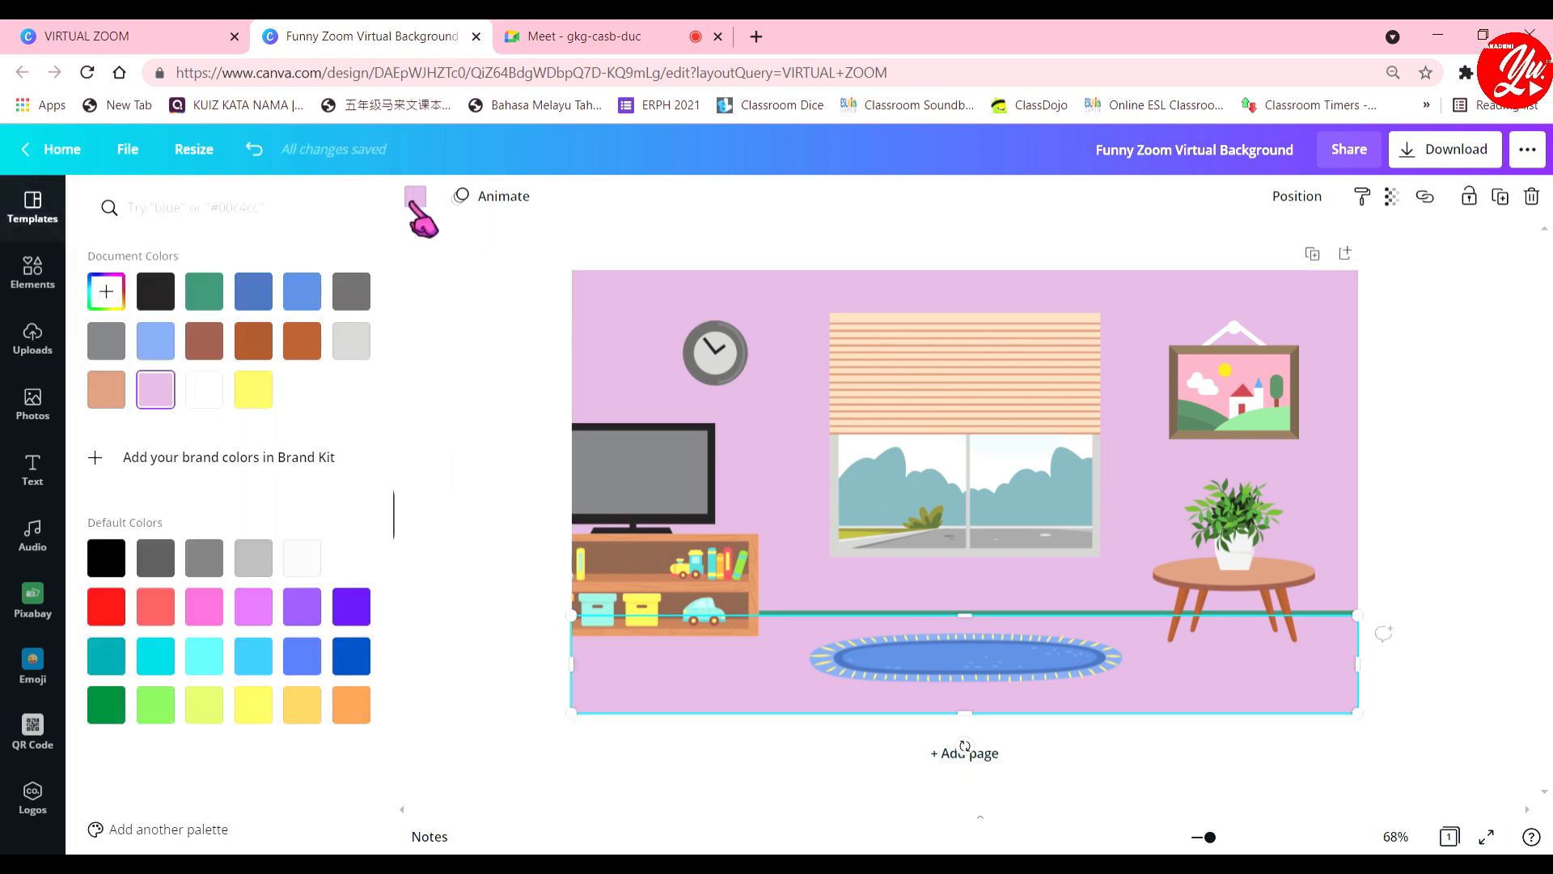
{"action": "left_click", "coordinate": [204, 606]}
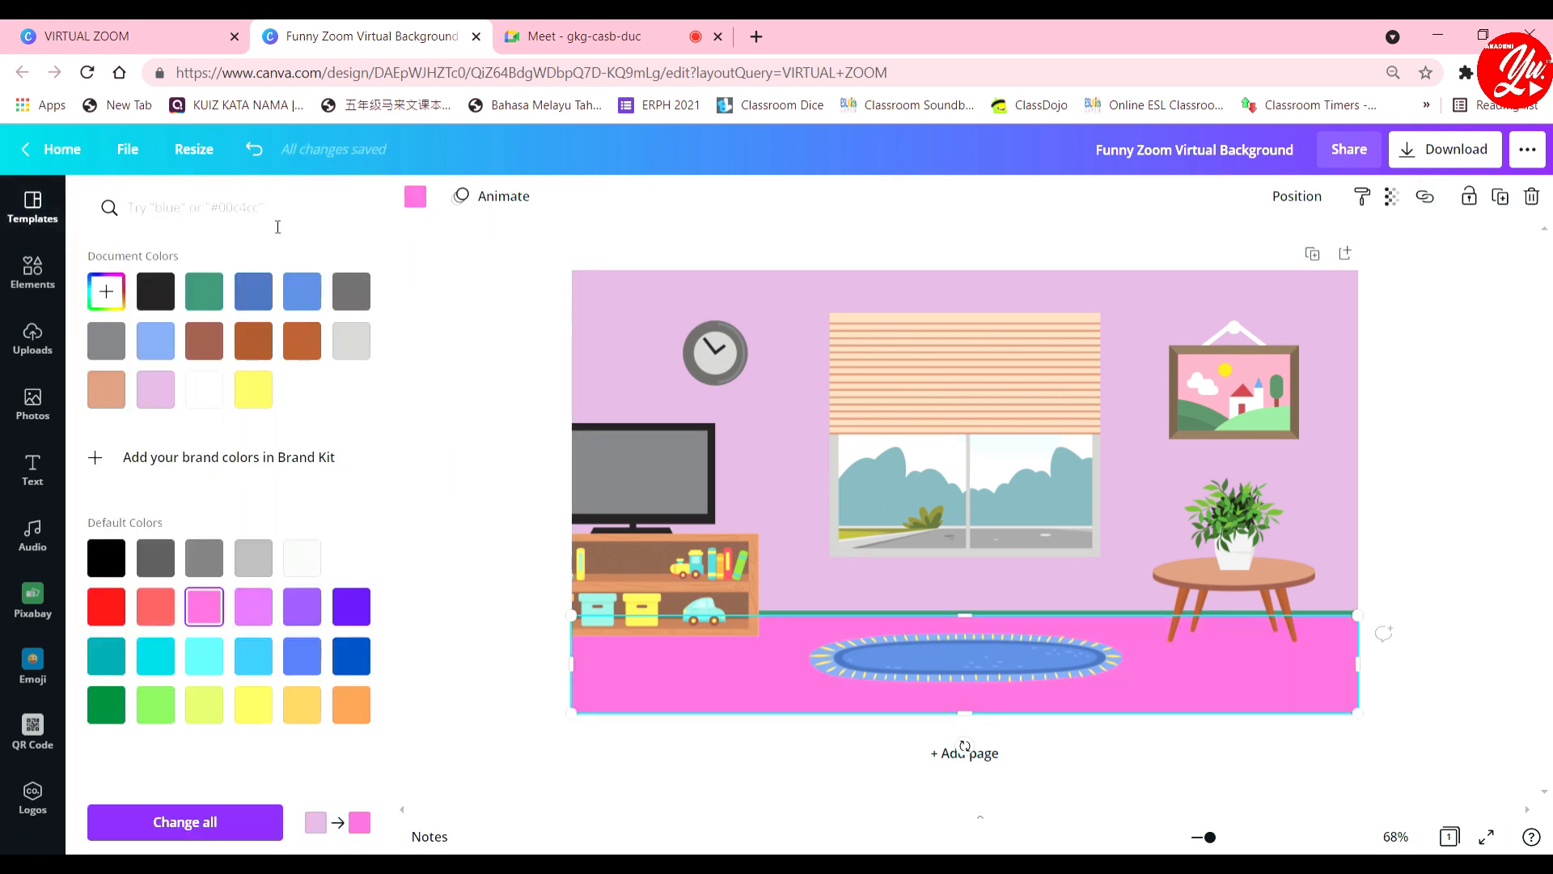
Undo the floor and wall colour changes and deselect everything in the design.
{"action": "left_click", "coordinate": [254, 151]}
{"action": "left_click", "coordinate": [254, 150]}
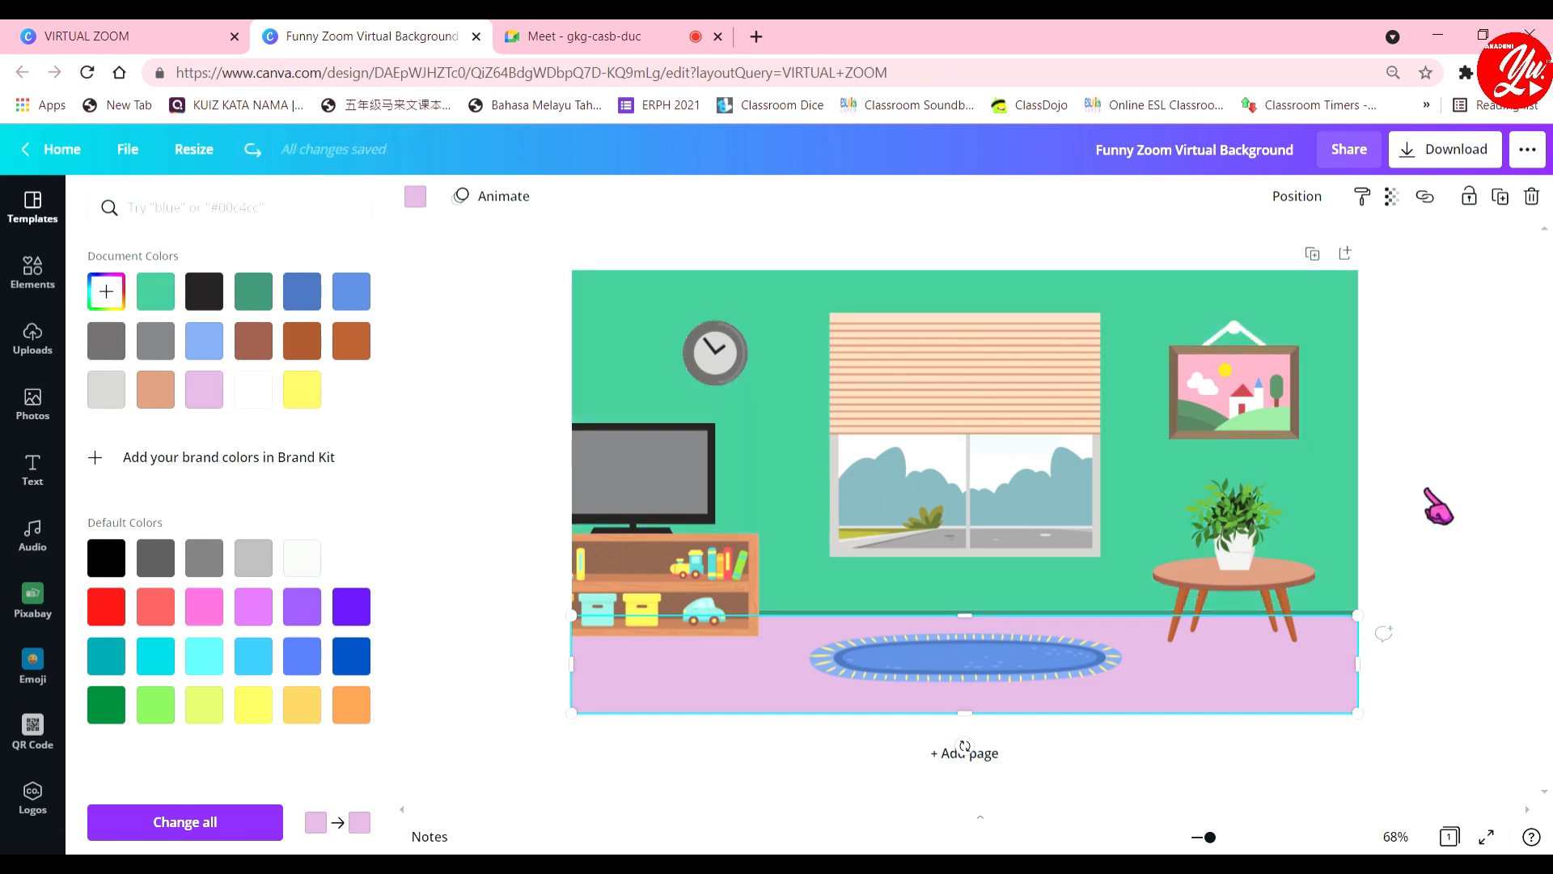
{"action": "left_click", "coordinate": [1425, 489]}
{"action": "left_click", "coordinate": [1405, 398]}
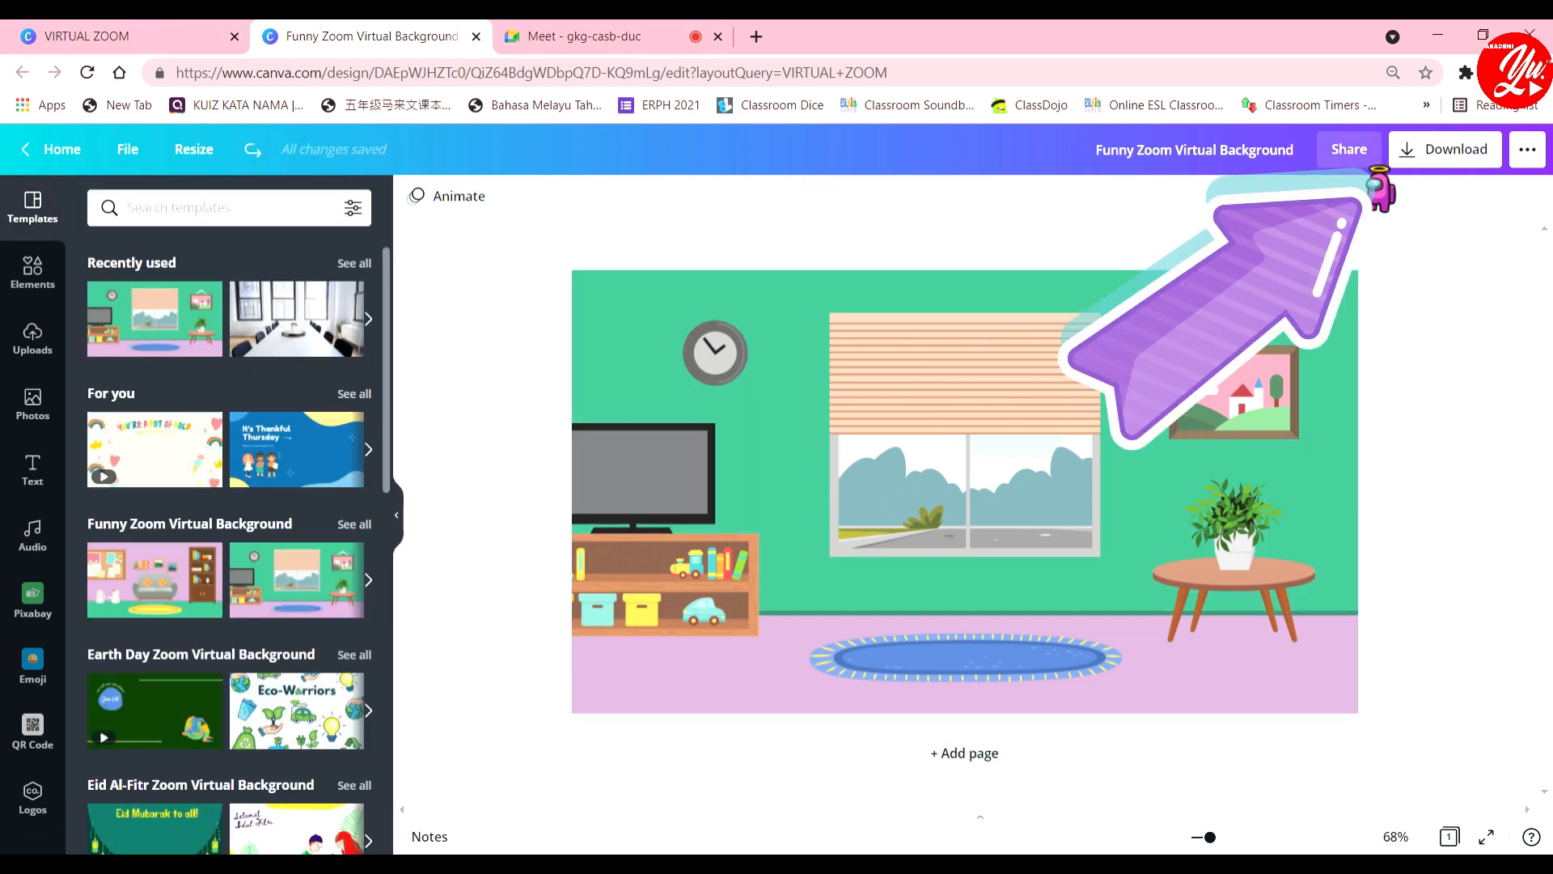
Download the living room design as a PNG file and dismiss the saved-design message.
{"action": "left_click", "coordinate": [1430, 159]}
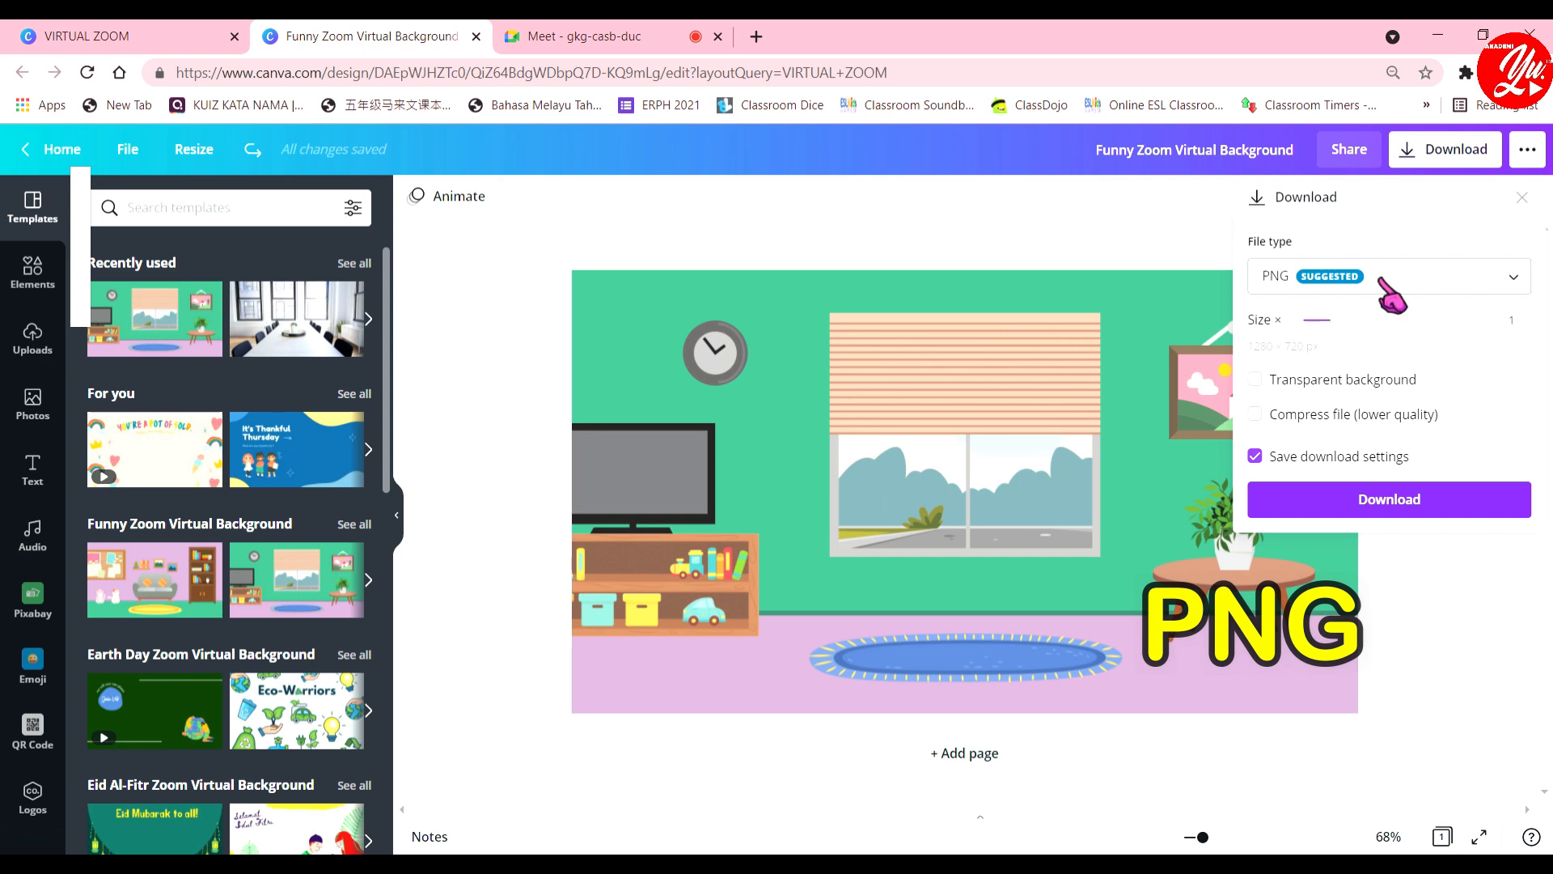
{"action": "left_click", "coordinate": [1491, 497]}
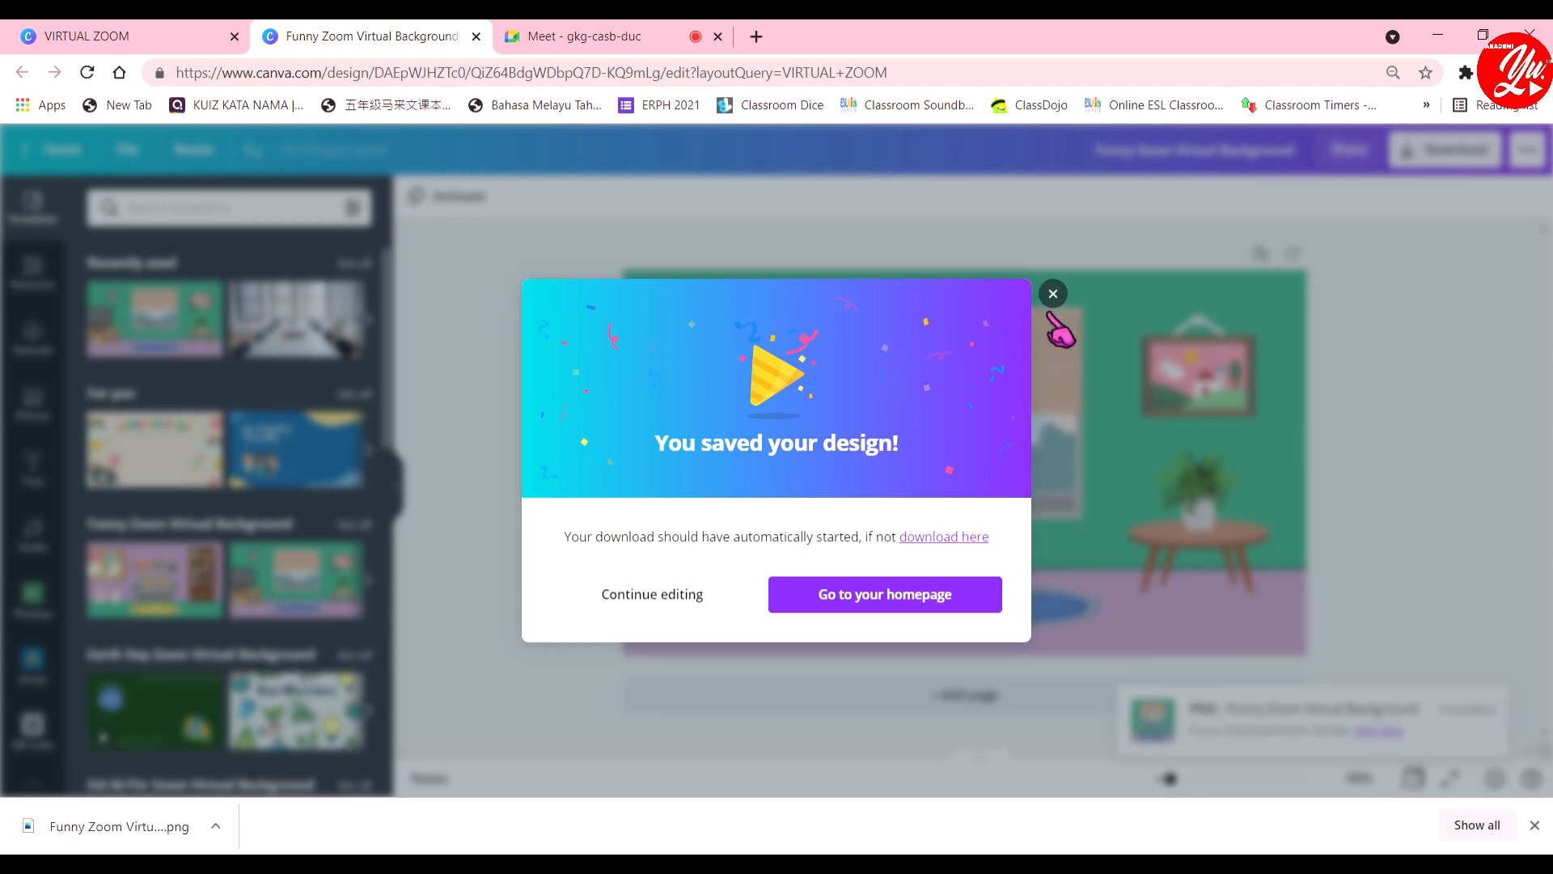
{"action": "left_click", "coordinate": [1050, 316]}
Replace the design with the red neon room from the Halloween Zoom Virtual Background templates.
{"action": "scroll", "coordinate": [235, 466], "scroll_direction": "down", "scroll_amount": 4}
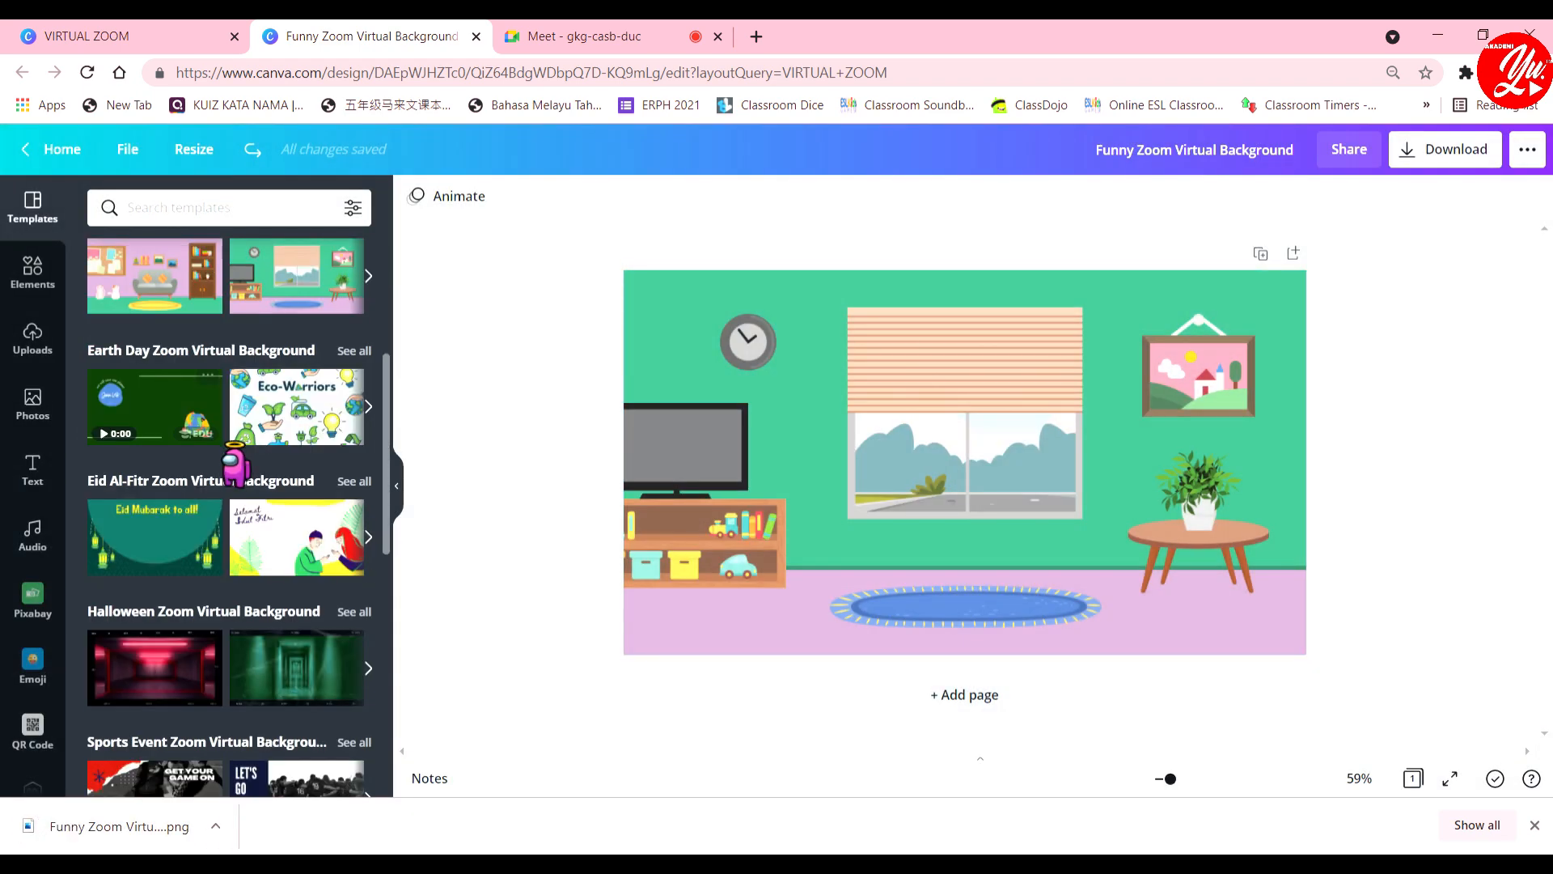
{"action": "scroll", "coordinate": [235, 465], "scroll_direction": "down", "scroll_amount": 5}
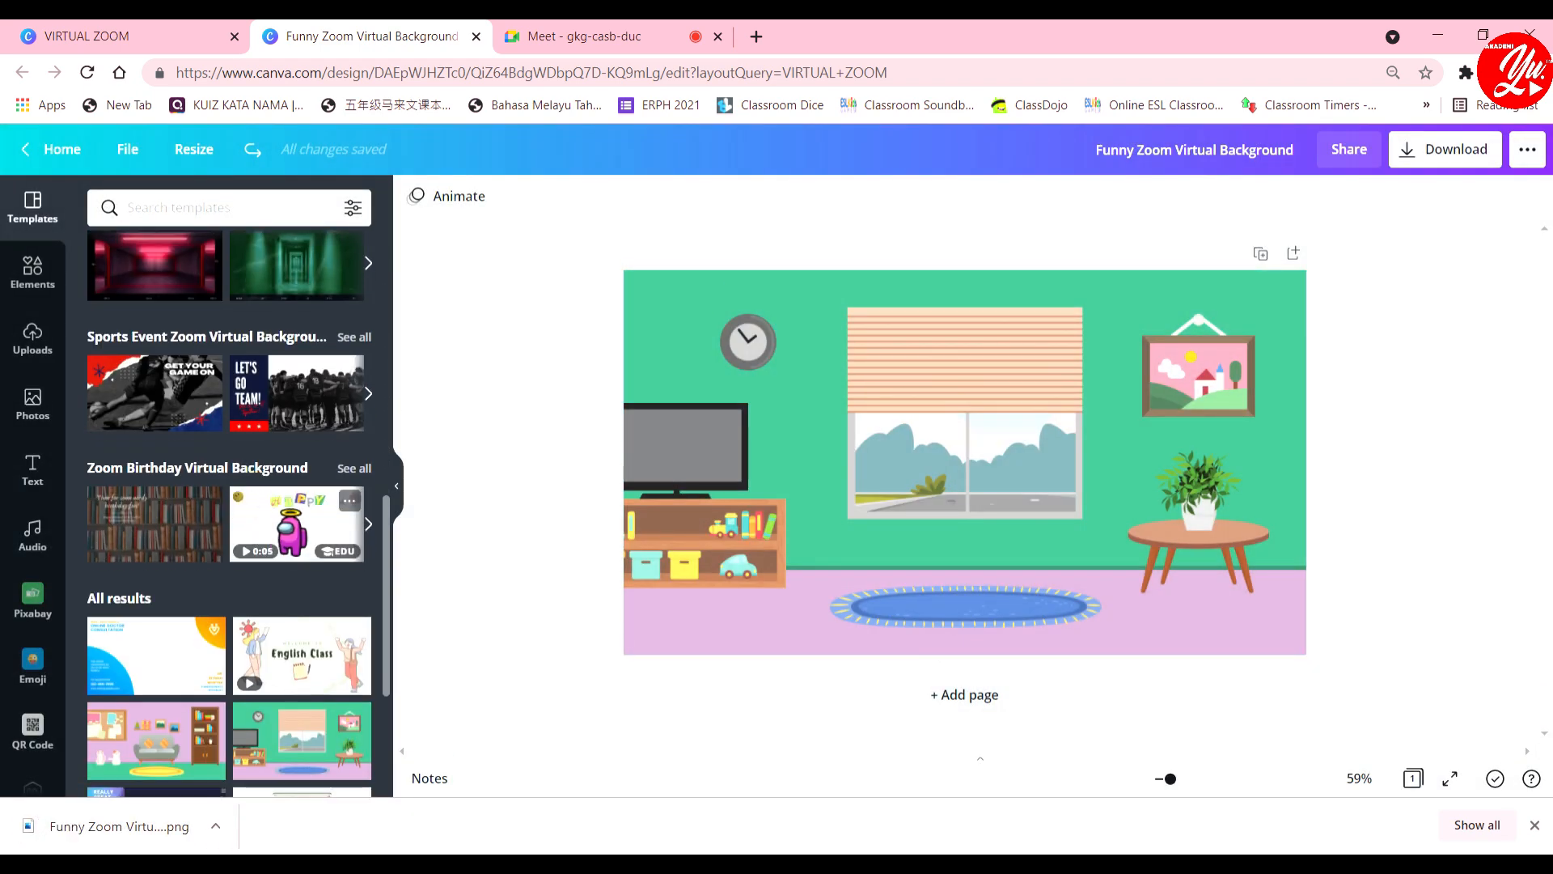
{"action": "scroll", "coordinate": [288, 511], "scroll_direction": "up", "scroll_amount": 3}
{"action": "left_click", "coordinate": [172, 466]}
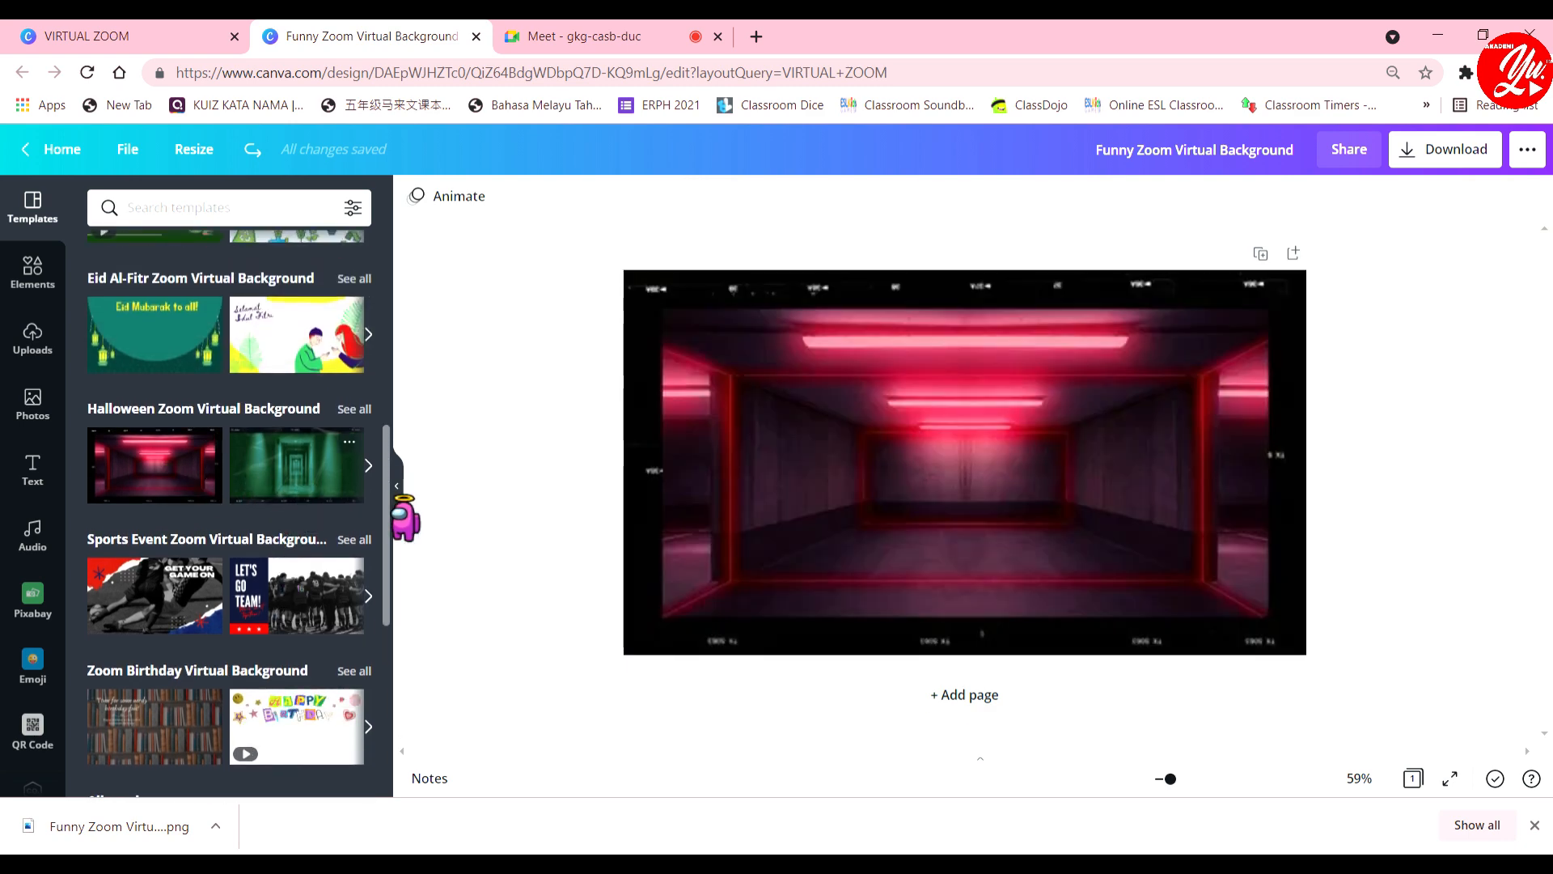
Replace the page with the light green room template that has a bookshelf and a wall clock.
{"action": "scroll", "coordinate": [287, 582], "scroll_direction": "down", "scroll_amount": 5}
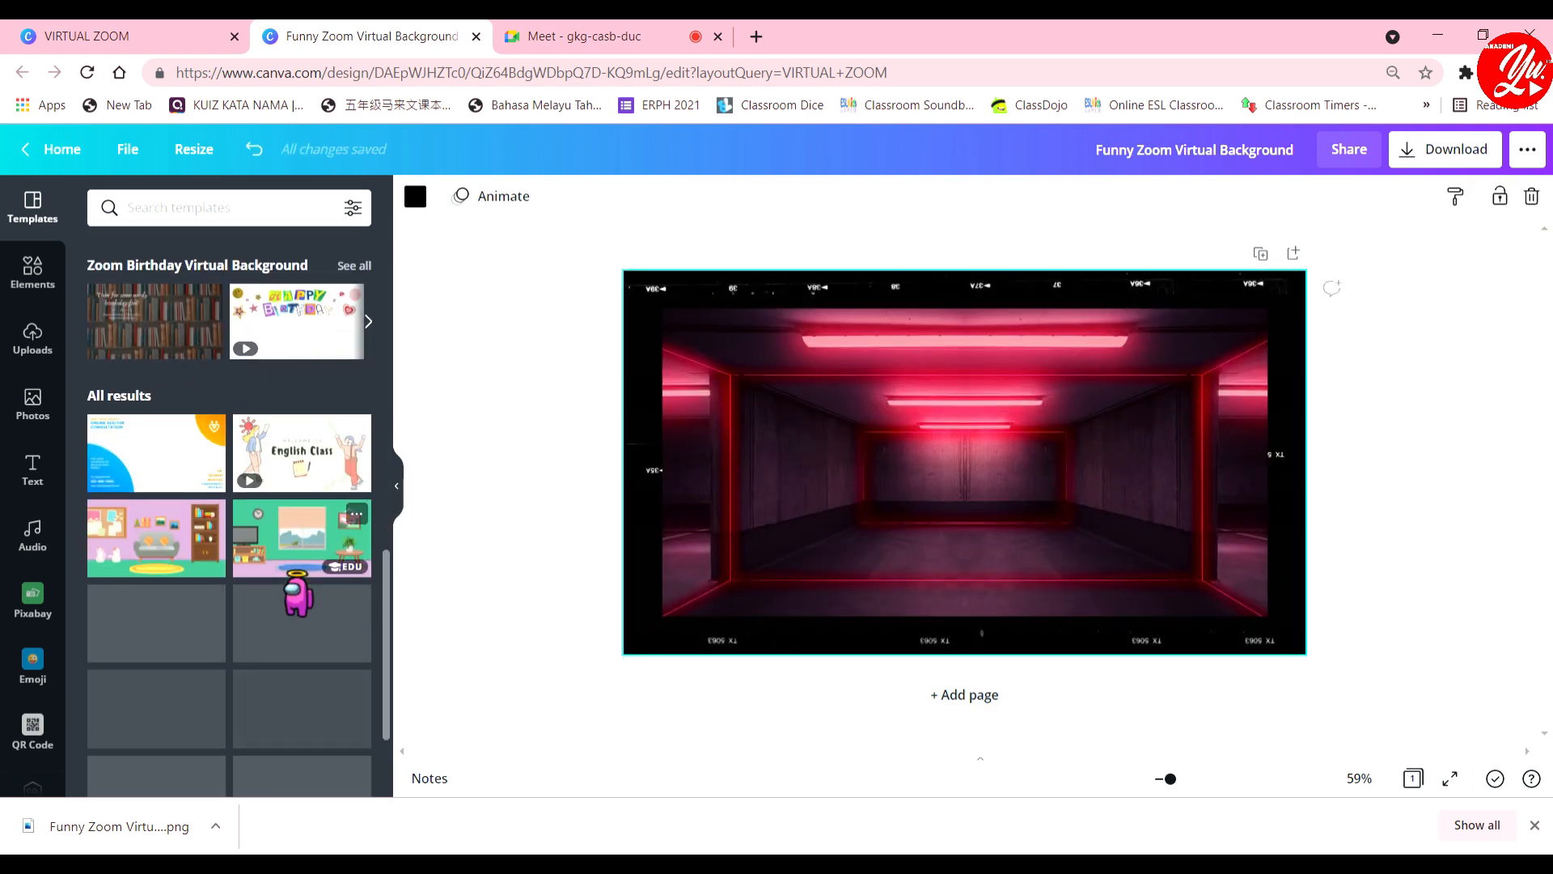
{"action": "scroll", "coordinate": [298, 594], "scroll_direction": "down", "scroll_amount": 10}
{"action": "left_click", "coordinate": [302, 605]}
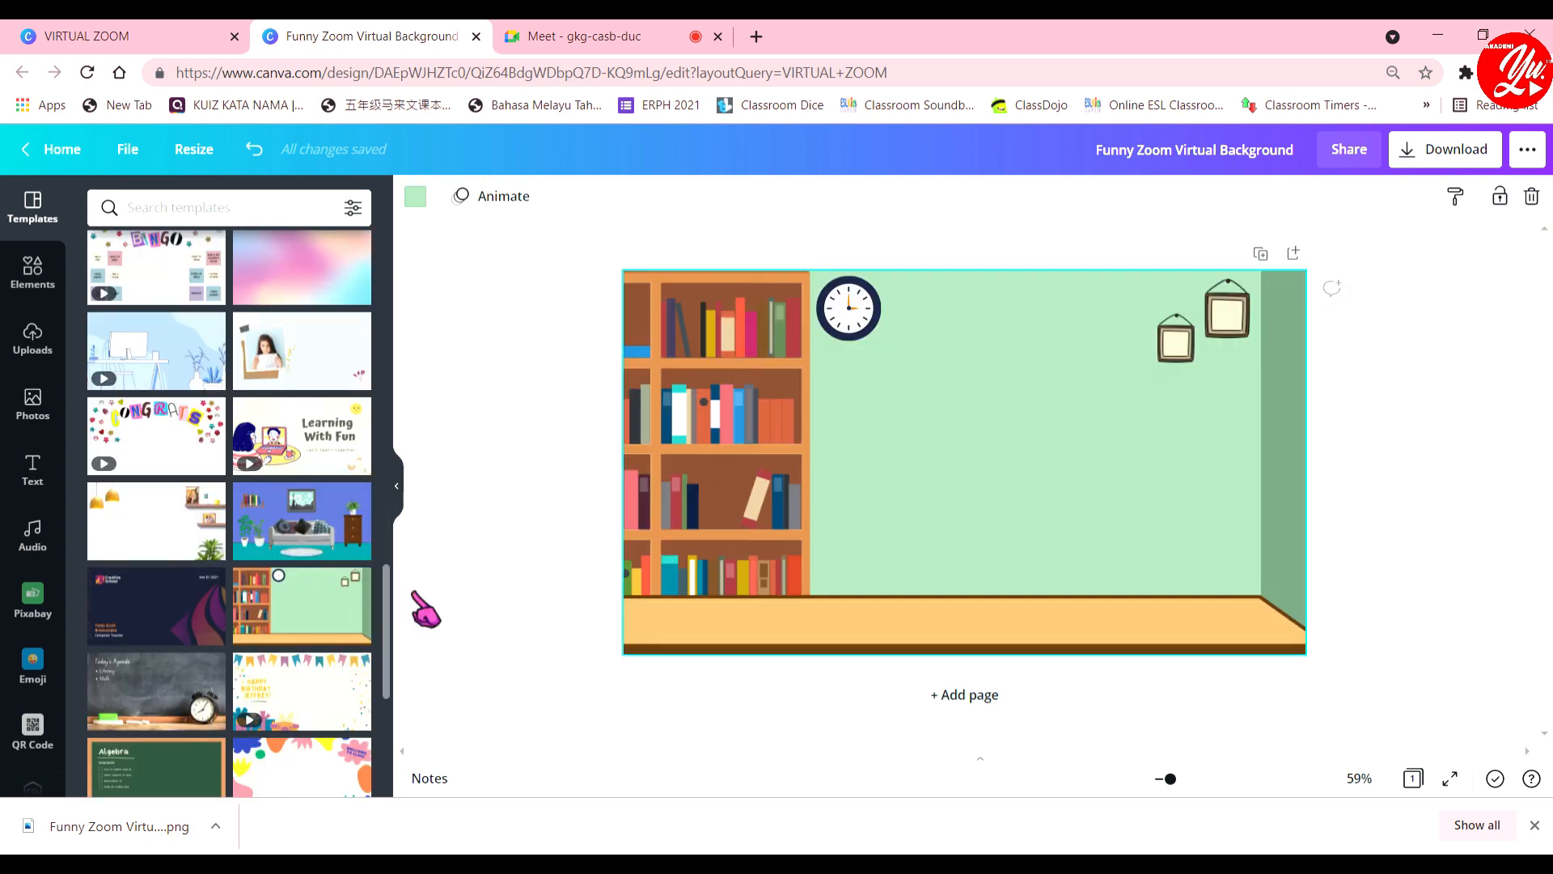
{"action": "scroll", "coordinate": [314, 668], "scroll_direction": "down", "scroll_amount": 2}
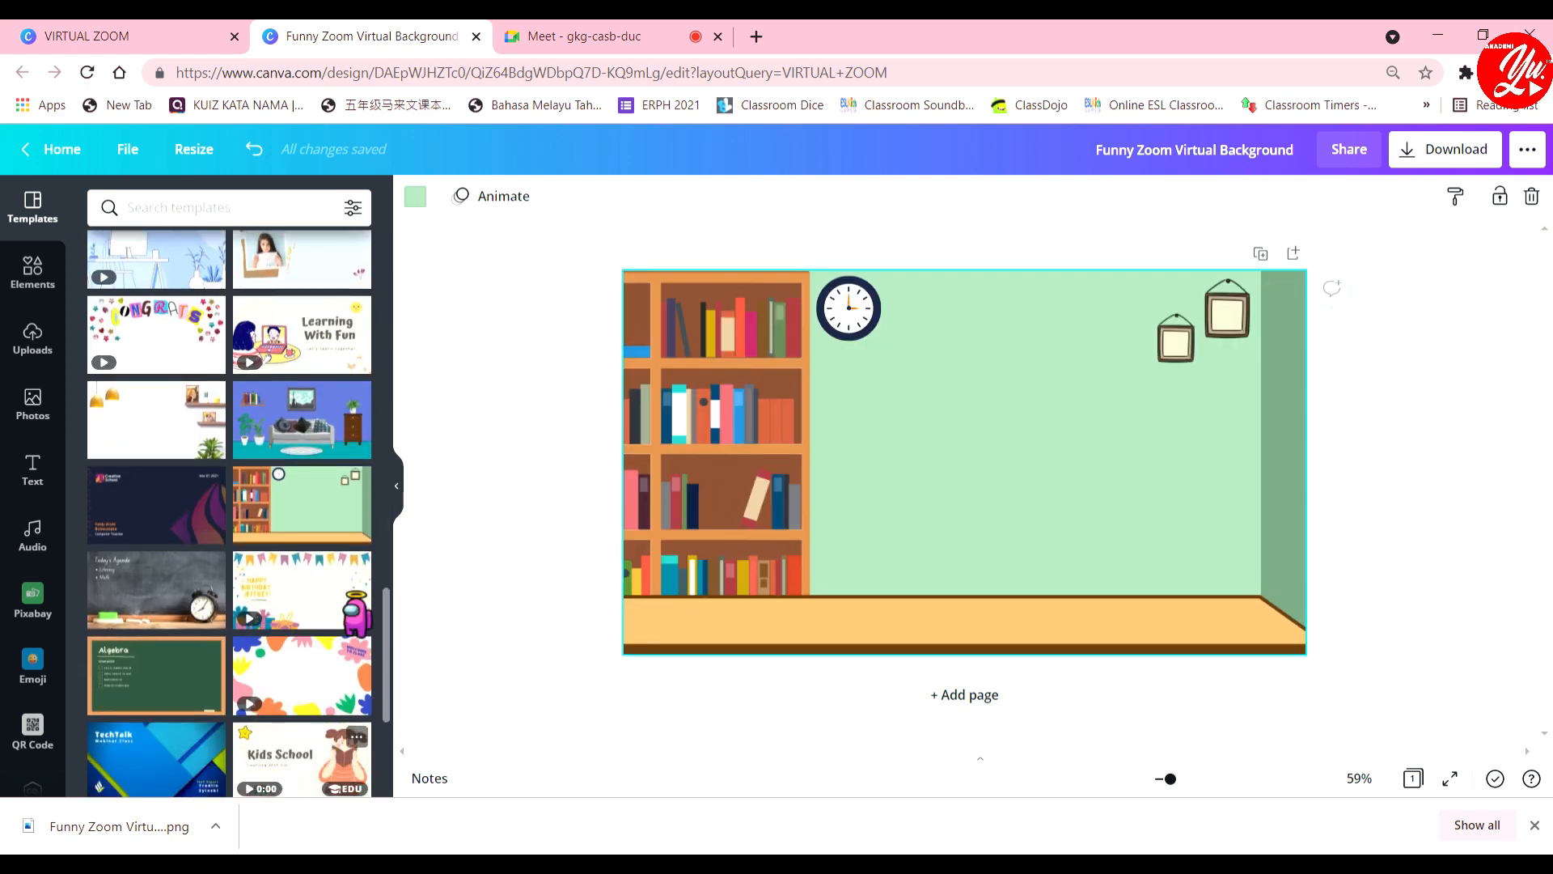
Switch to the Google Meet call and add the downloaded Funny Zoom Virtual Background PNG as the video background.
{"action": "left_click", "coordinate": [582, 36]}
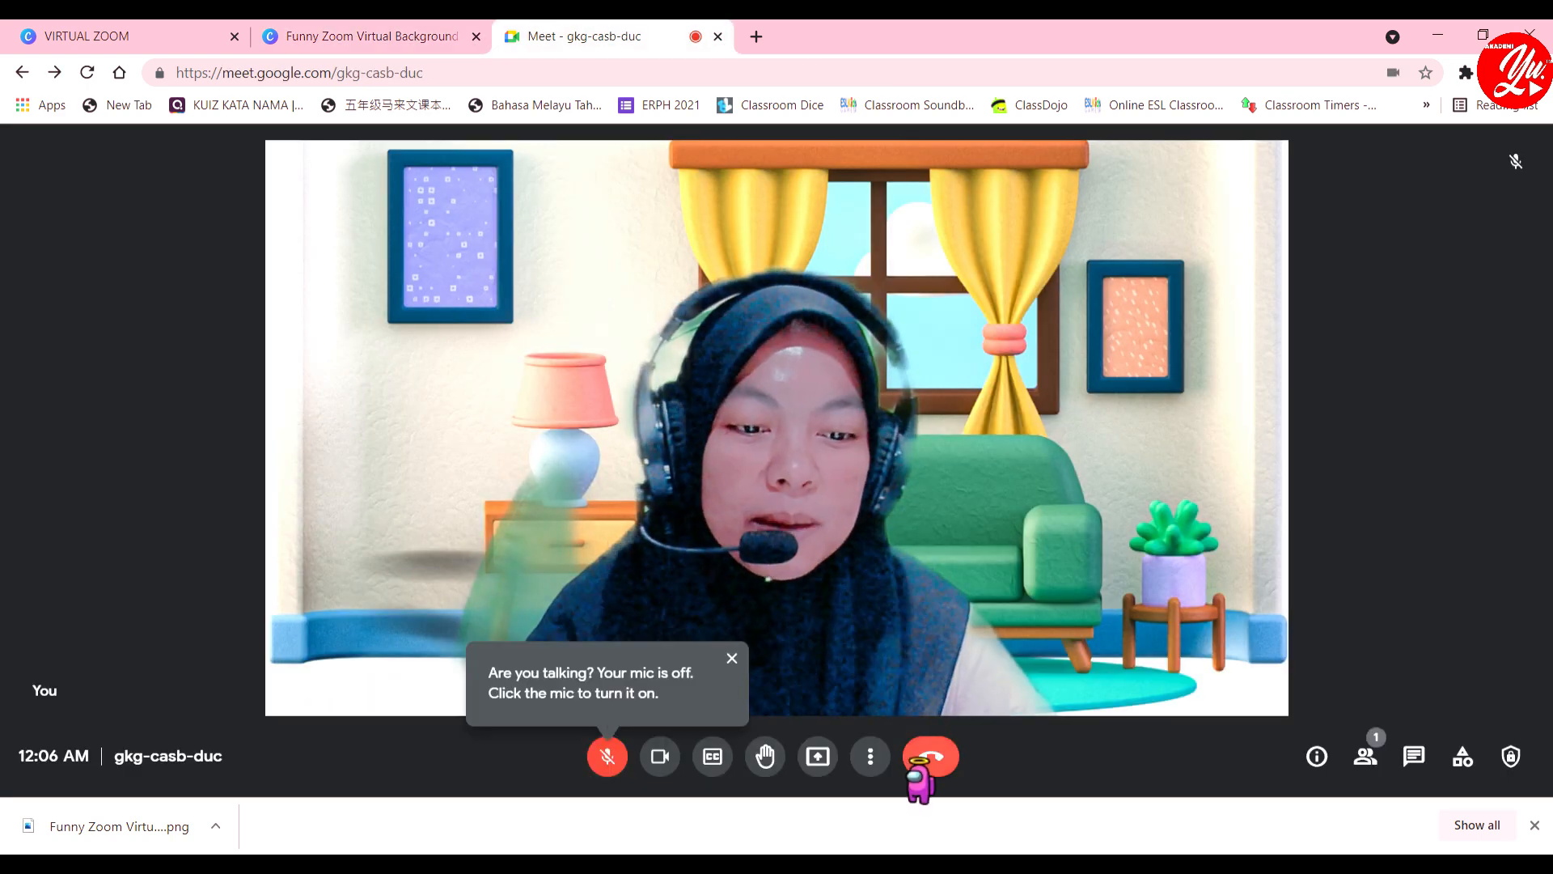
{"action": "left_click", "coordinate": [870, 756]}
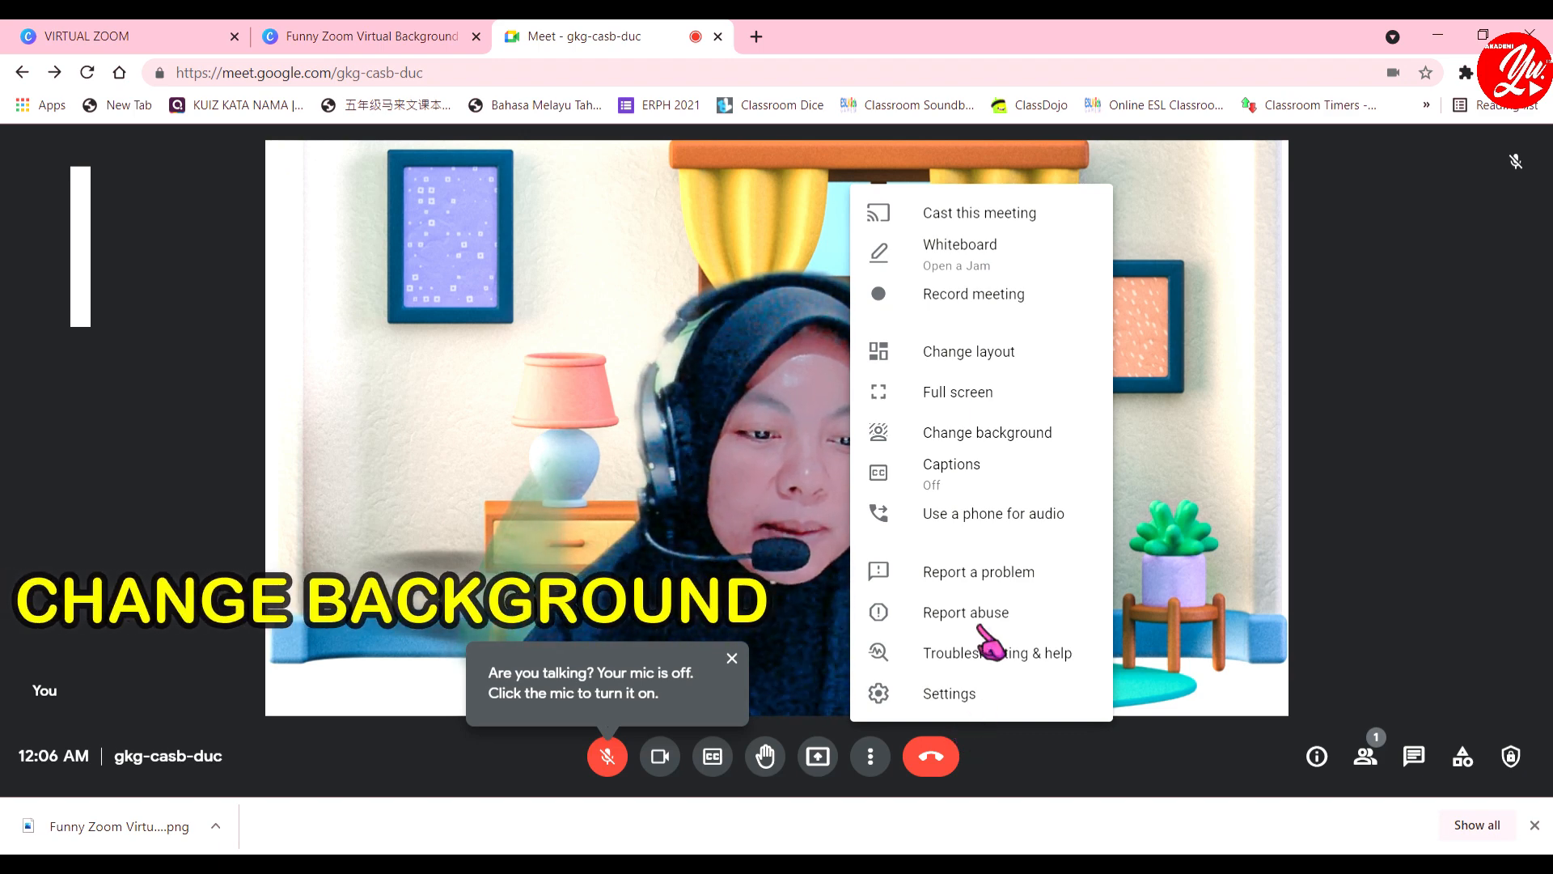
{"action": "left_click", "coordinate": [1006, 431]}
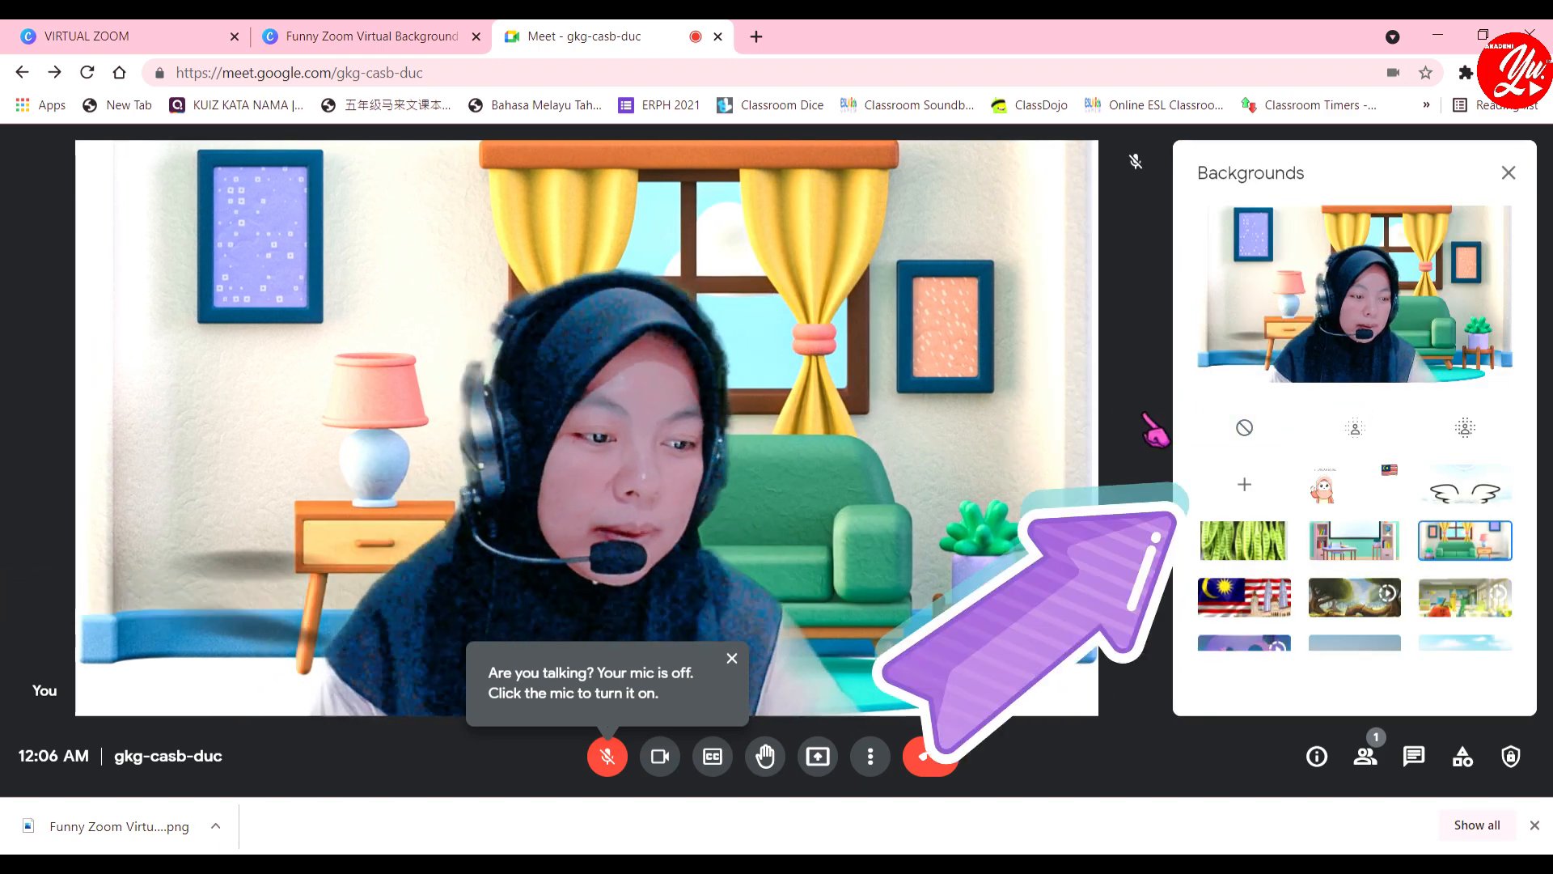
{"action": "left_click", "coordinate": [1277, 492]}
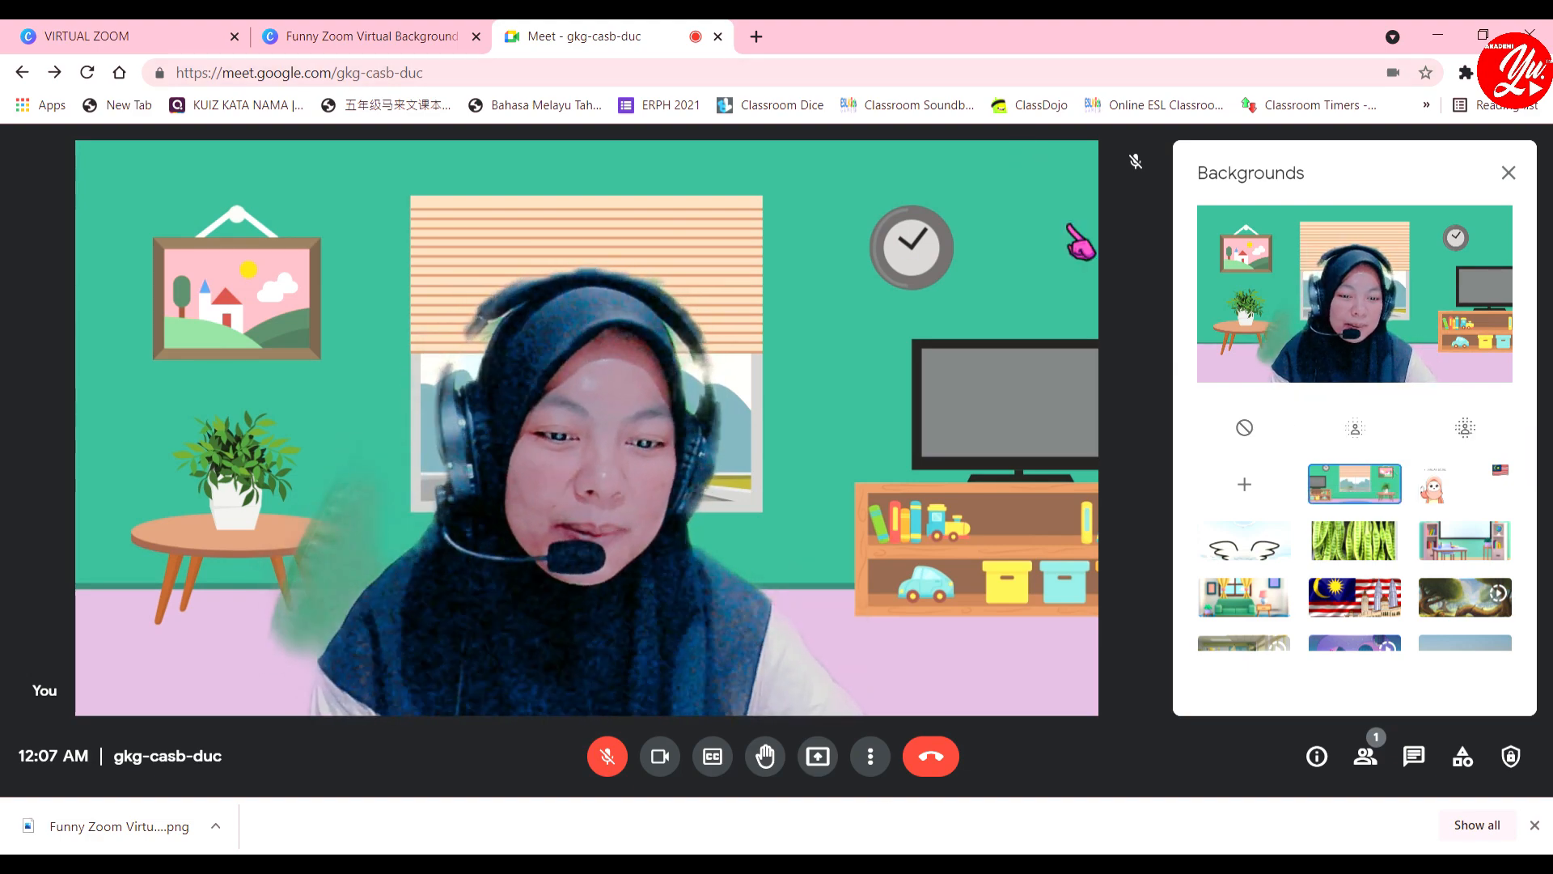
Return to the Canva design and replace the page with the colourful "Welcome to Class" template.
{"action": "left_click", "coordinate": [179, 28]}
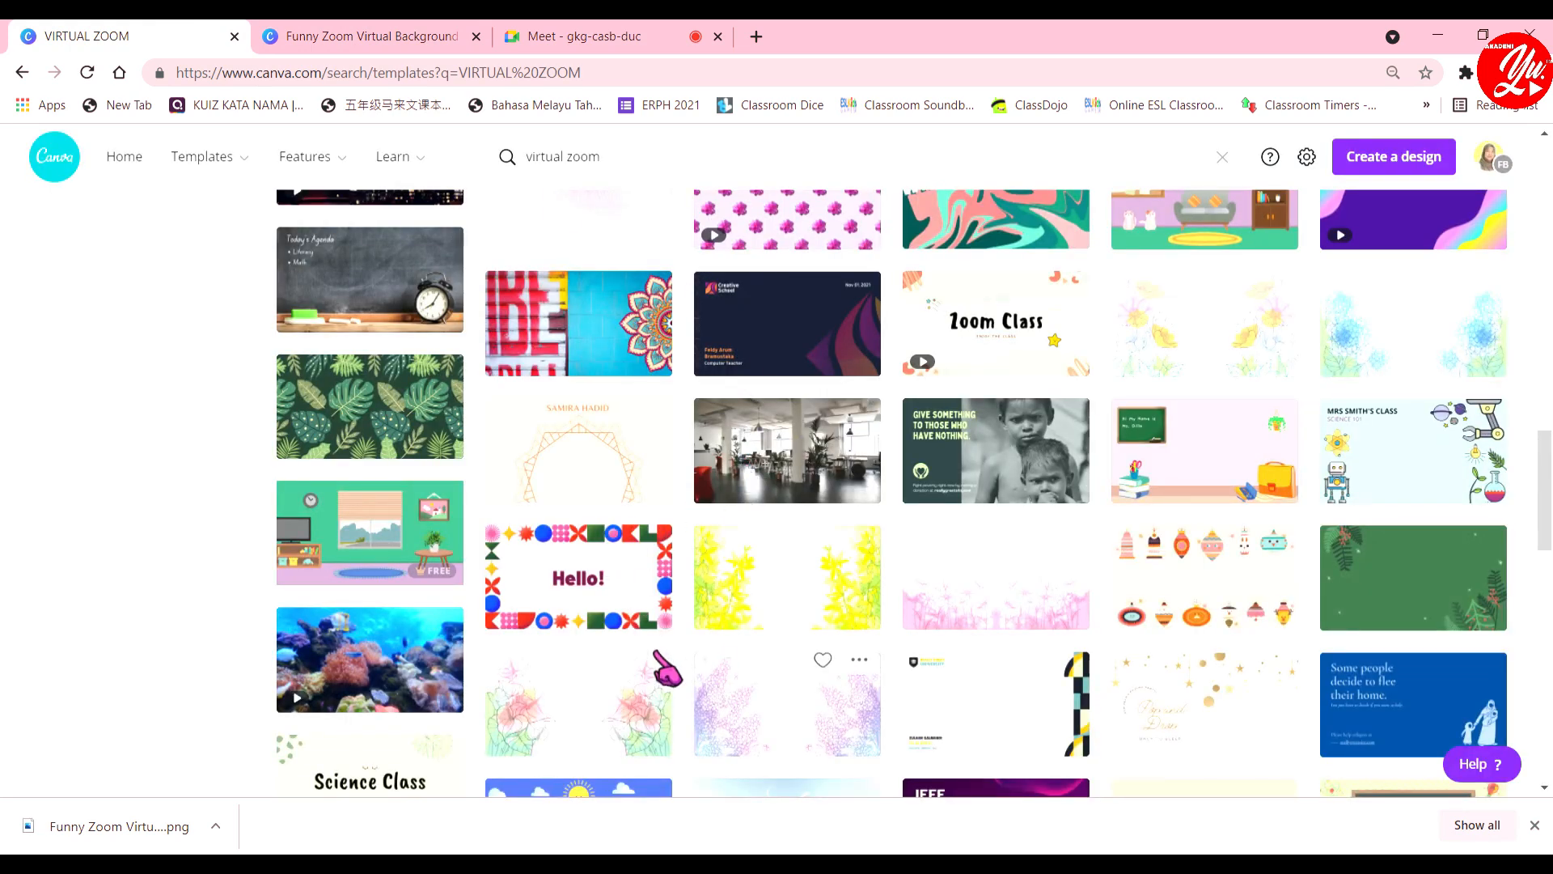
{"action": "scroll", "coordinate": [1007, 558], "scroll_direction": "up", "scroll_amount": 1}
{"action": "scroll", "coordinate": [1018, 558], "scroll_direction": "up", "scroll_amount": 2}
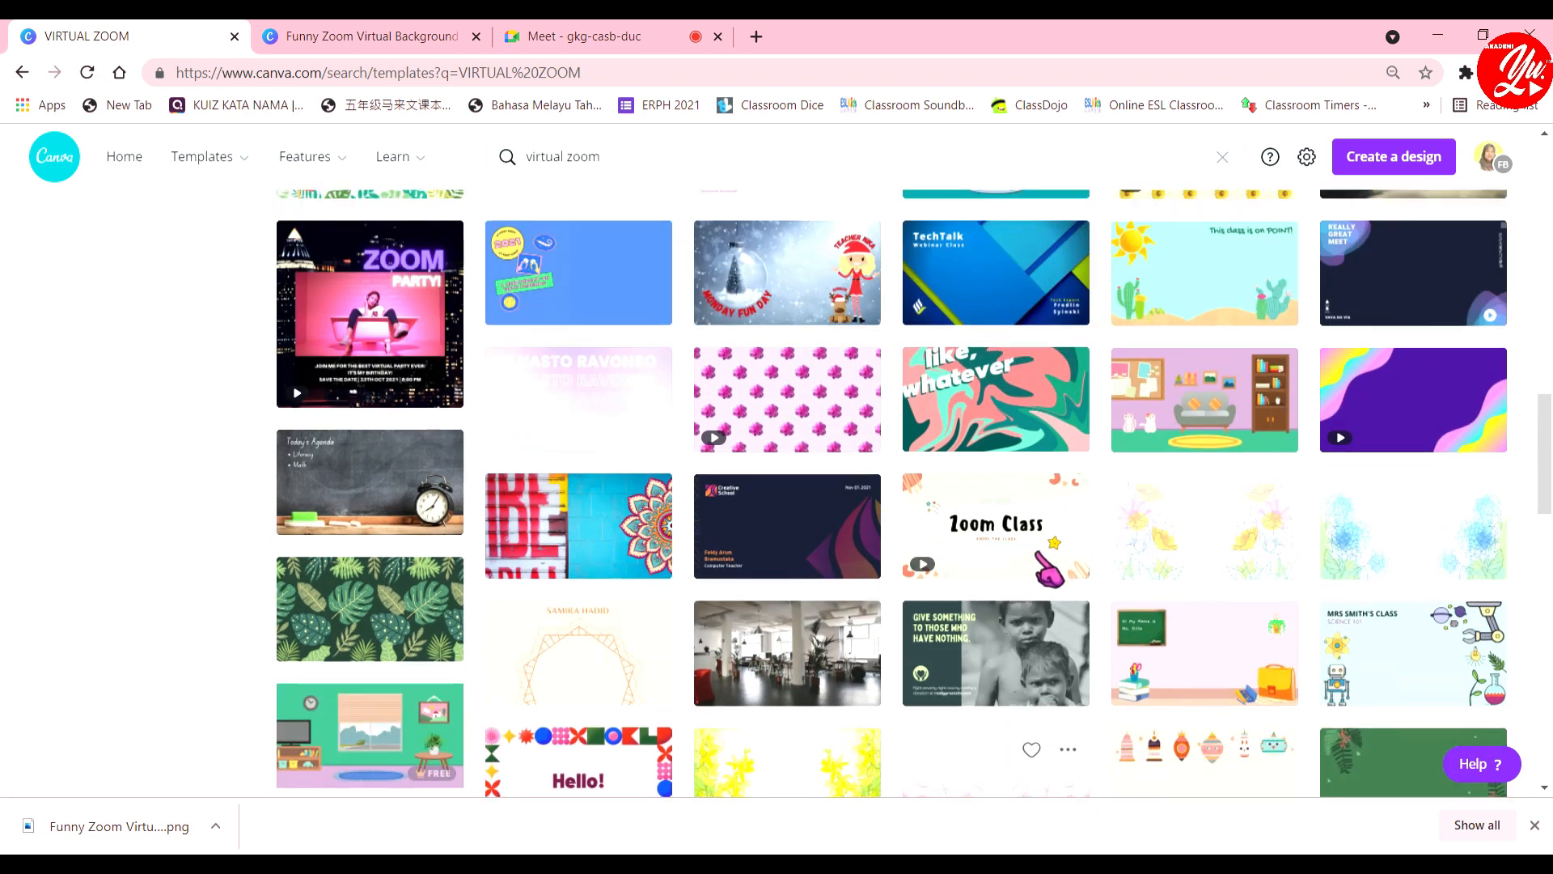
{"action": "left_click", "coordinate": [397, 32]}
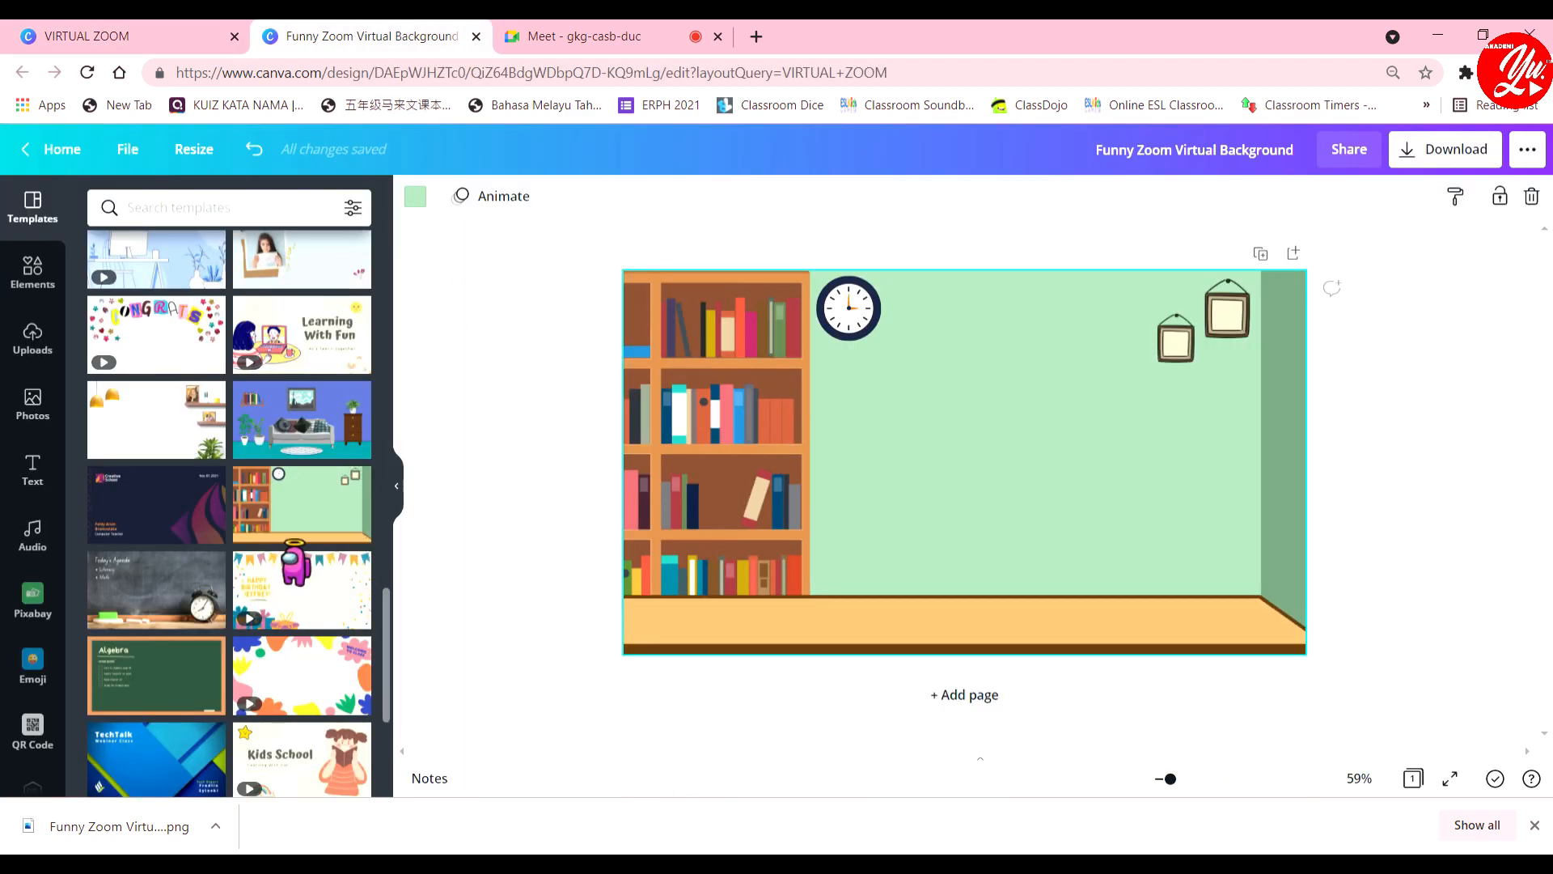
{"action": "scroll", "coordinate": [302, 558], "scroll_direction": "down", "scroll_amount": 1}
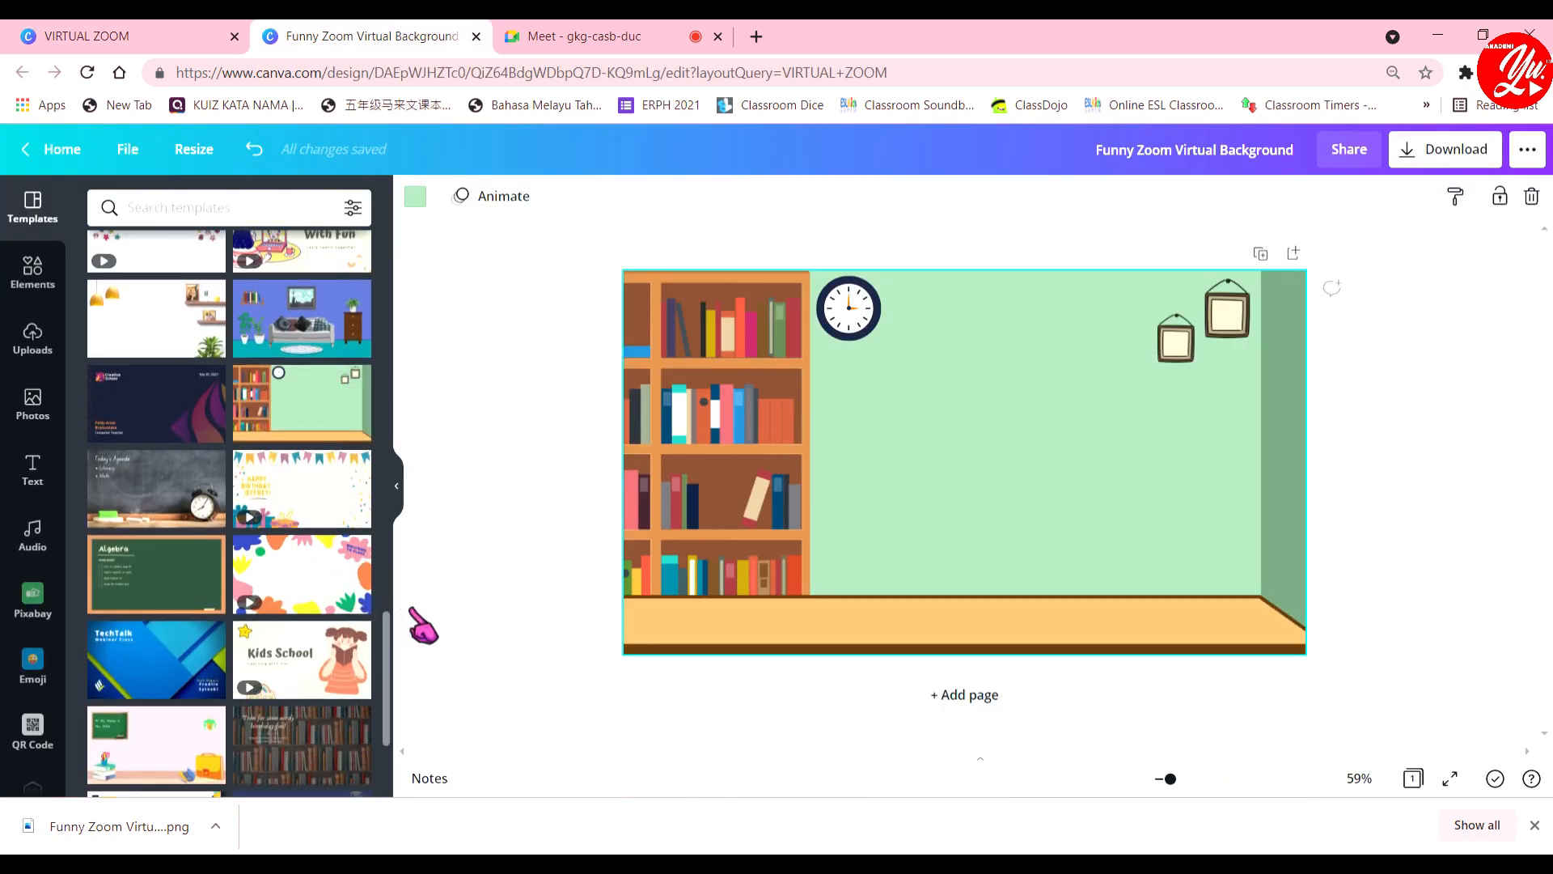
{"action": "left_click", "coordinate": [319, 602]}
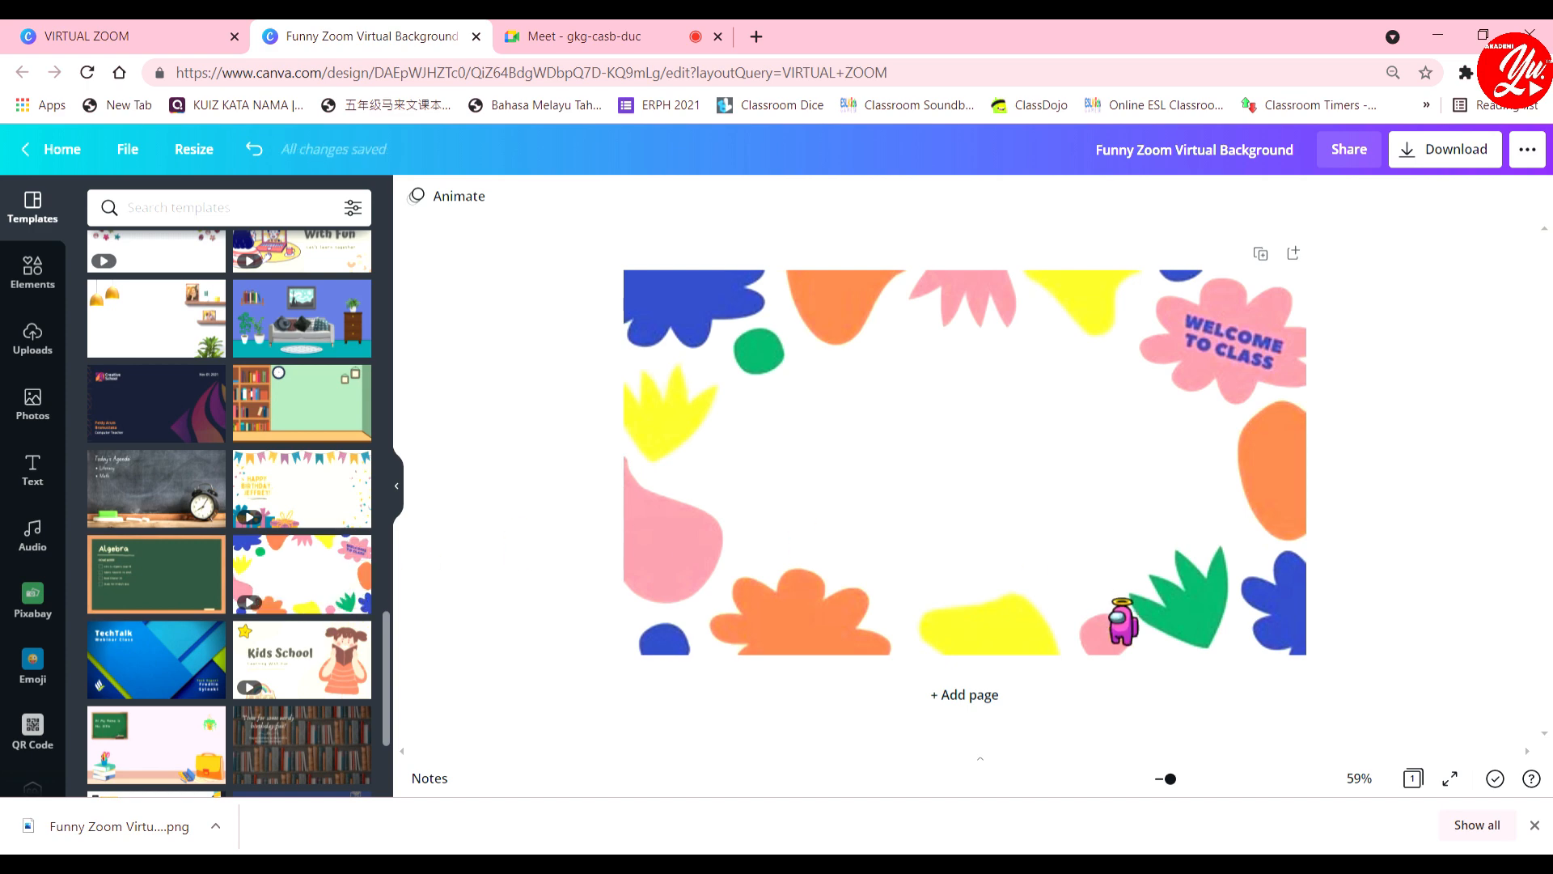
Replace the page with the template showing black-outlined white wings against a cloudy sky.
{"action": "left_click", "coordinate": [1120, 613]}
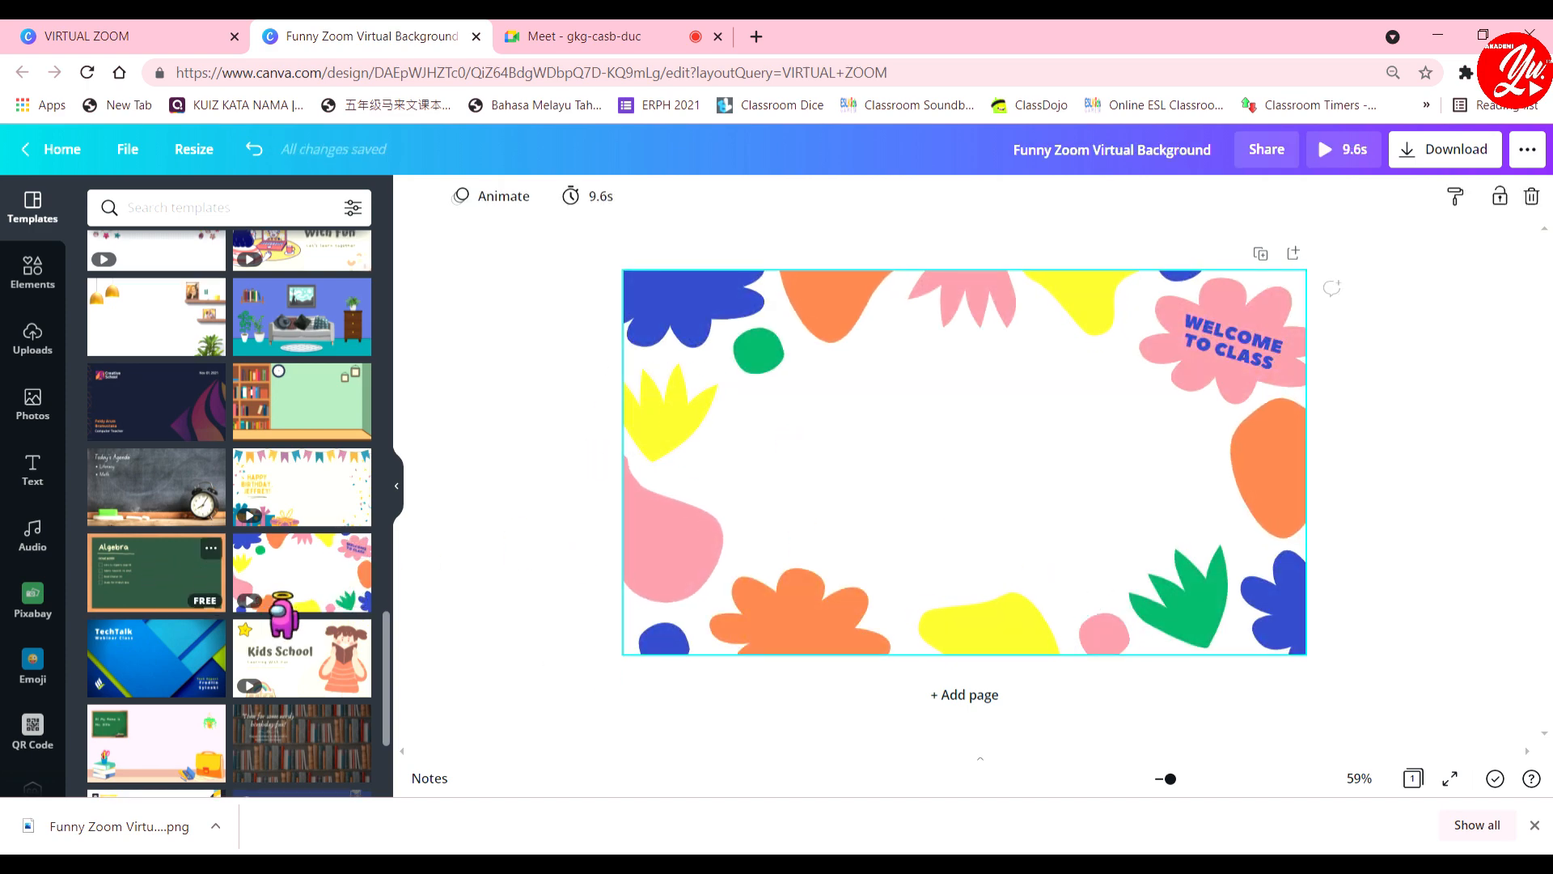
{"action": "scroll", "coordinate": [283, 619], "scroll_direction": "down", "scroll_amount": 2}
{"action": "scroll", "coordinate": [283, 618], "scroll_direction": "down", "scroll_amount": 2}
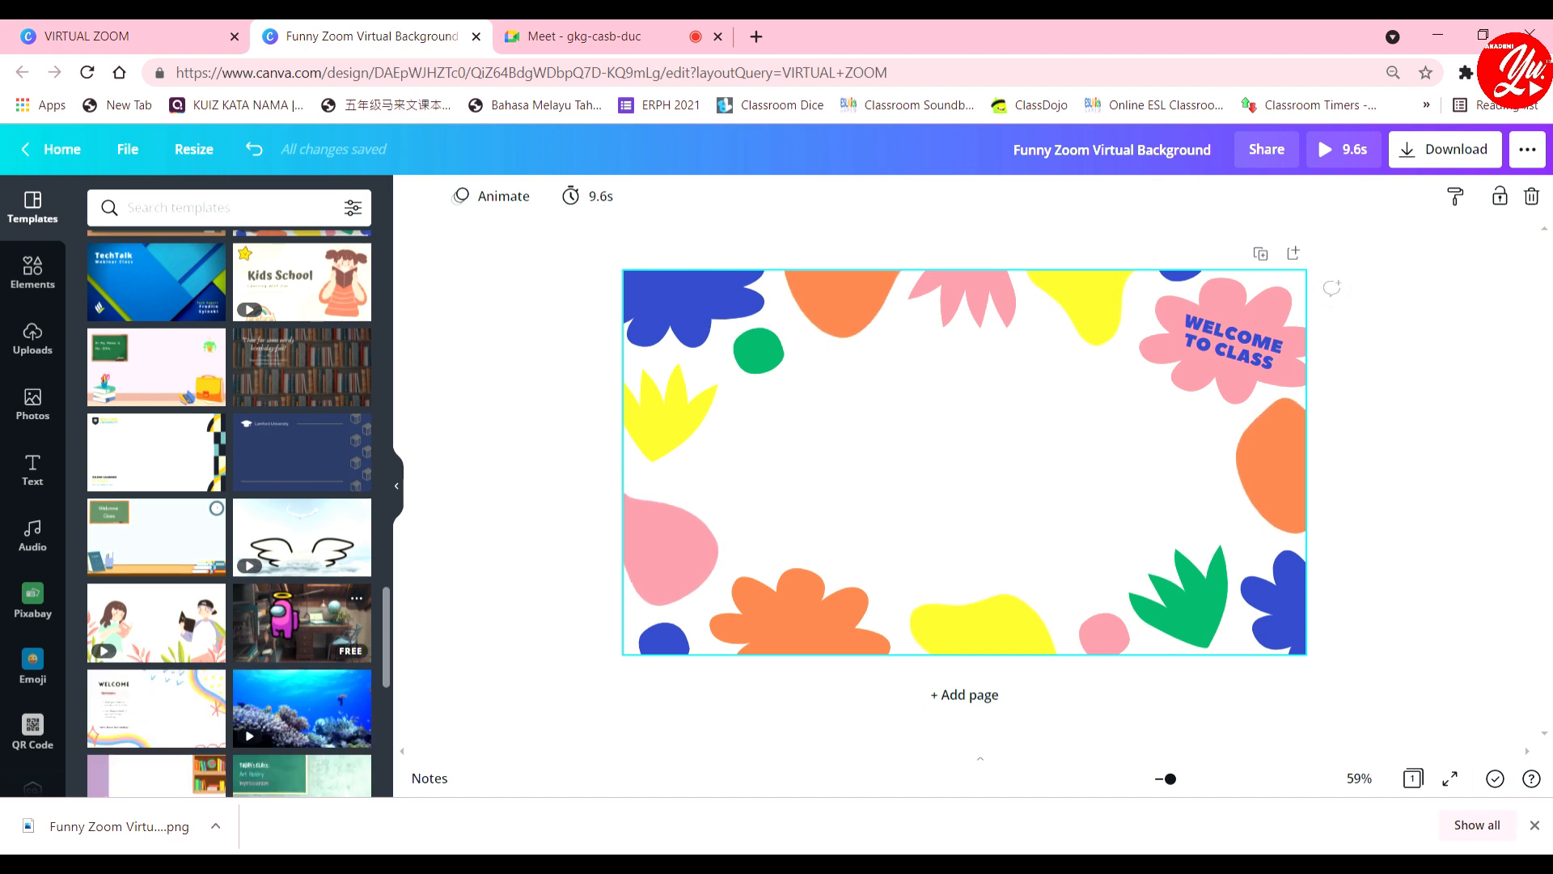
{"action": "scroll", "coordinate": [284, 619], "scroll_direction": "down", "scroll_amount": 3}
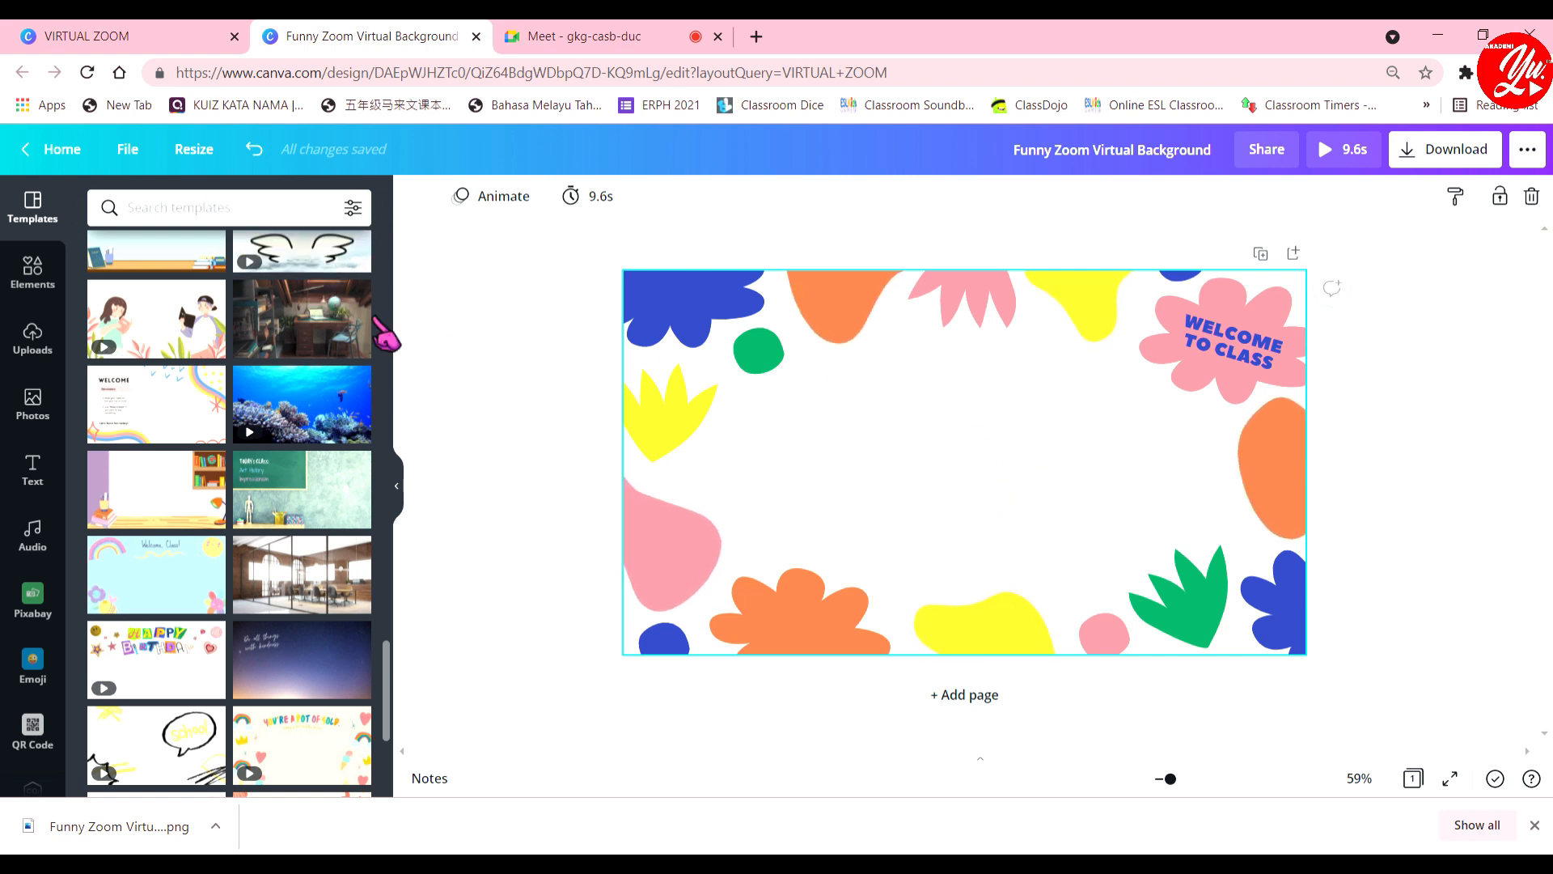
{"action": "left_click", "coordinate": [310, 257]}
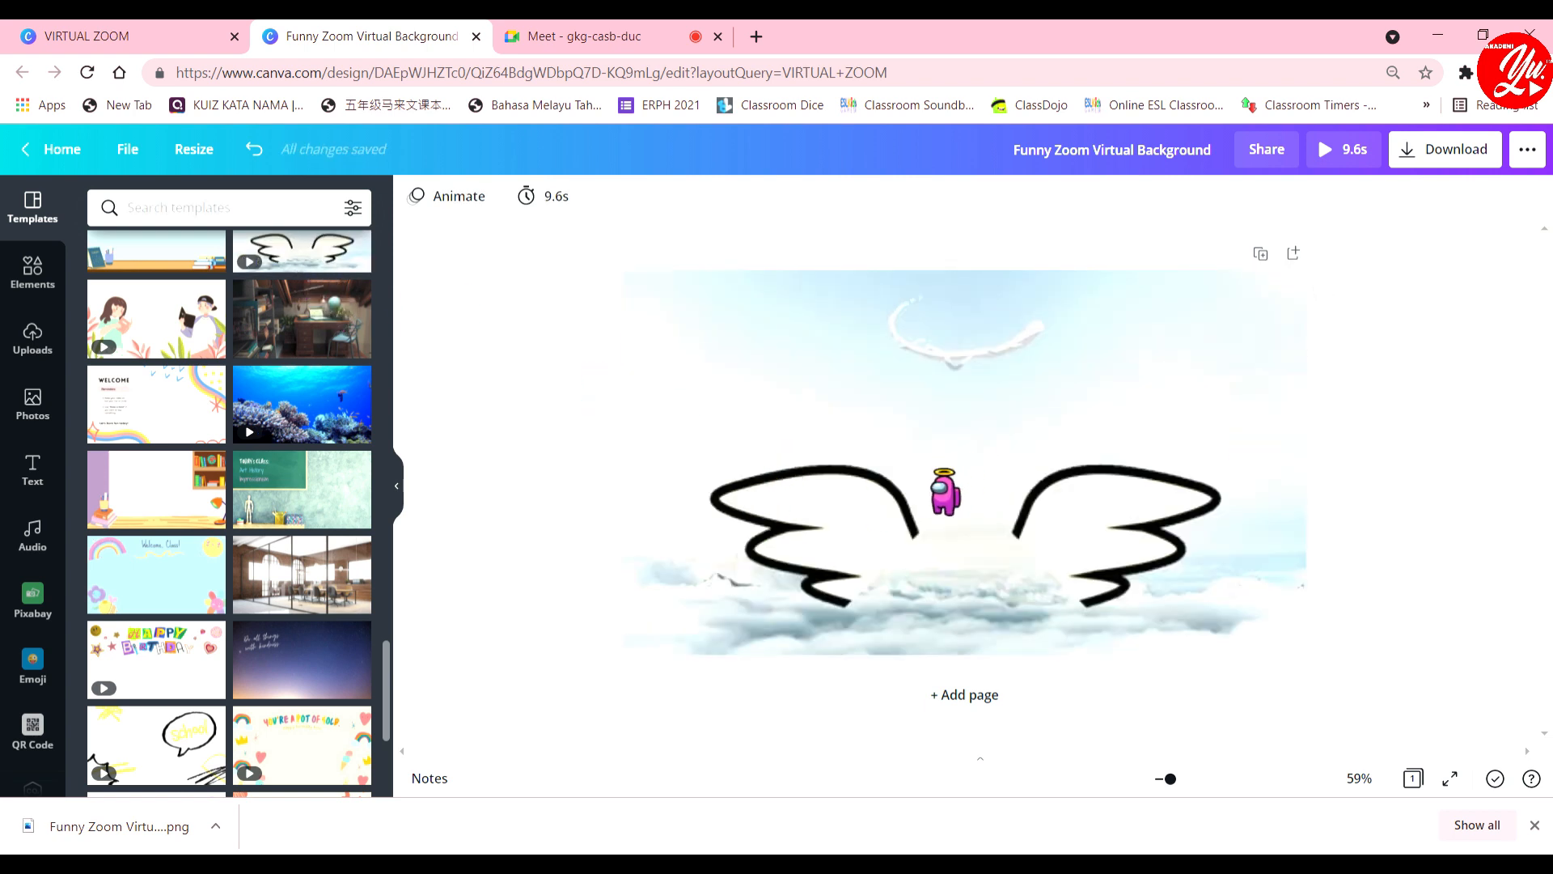
{"action": "scroll", "coordinate": [250, 397], "scroll_direction": "up", "scroll_amount": 6}
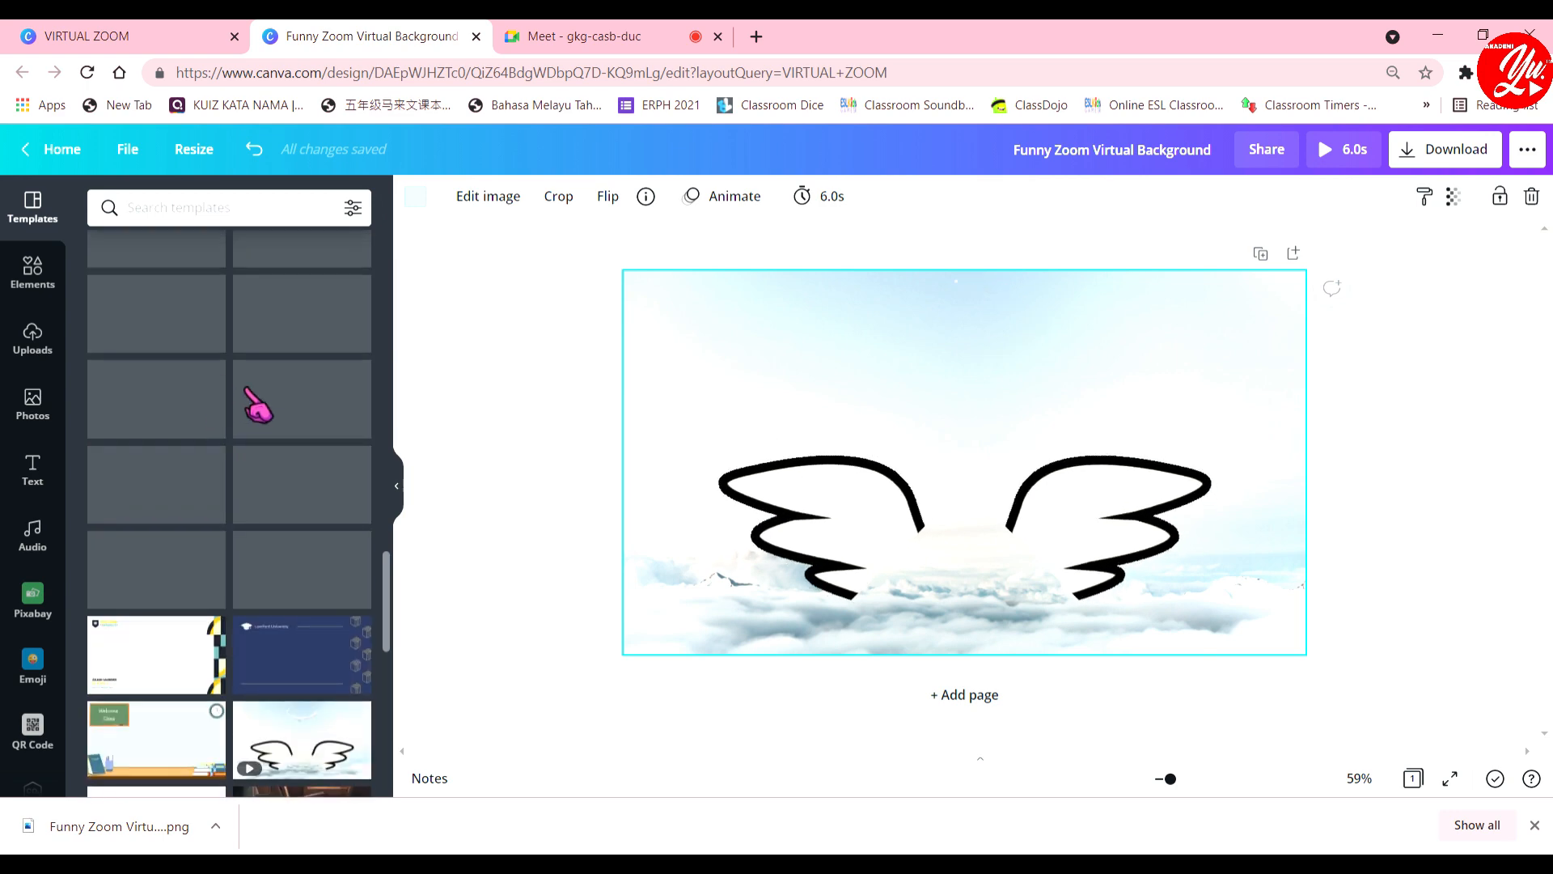
{"action": "scroll", "coordinate": [310, 429], "scroll_direction": "up", "scroll_amount": 4}
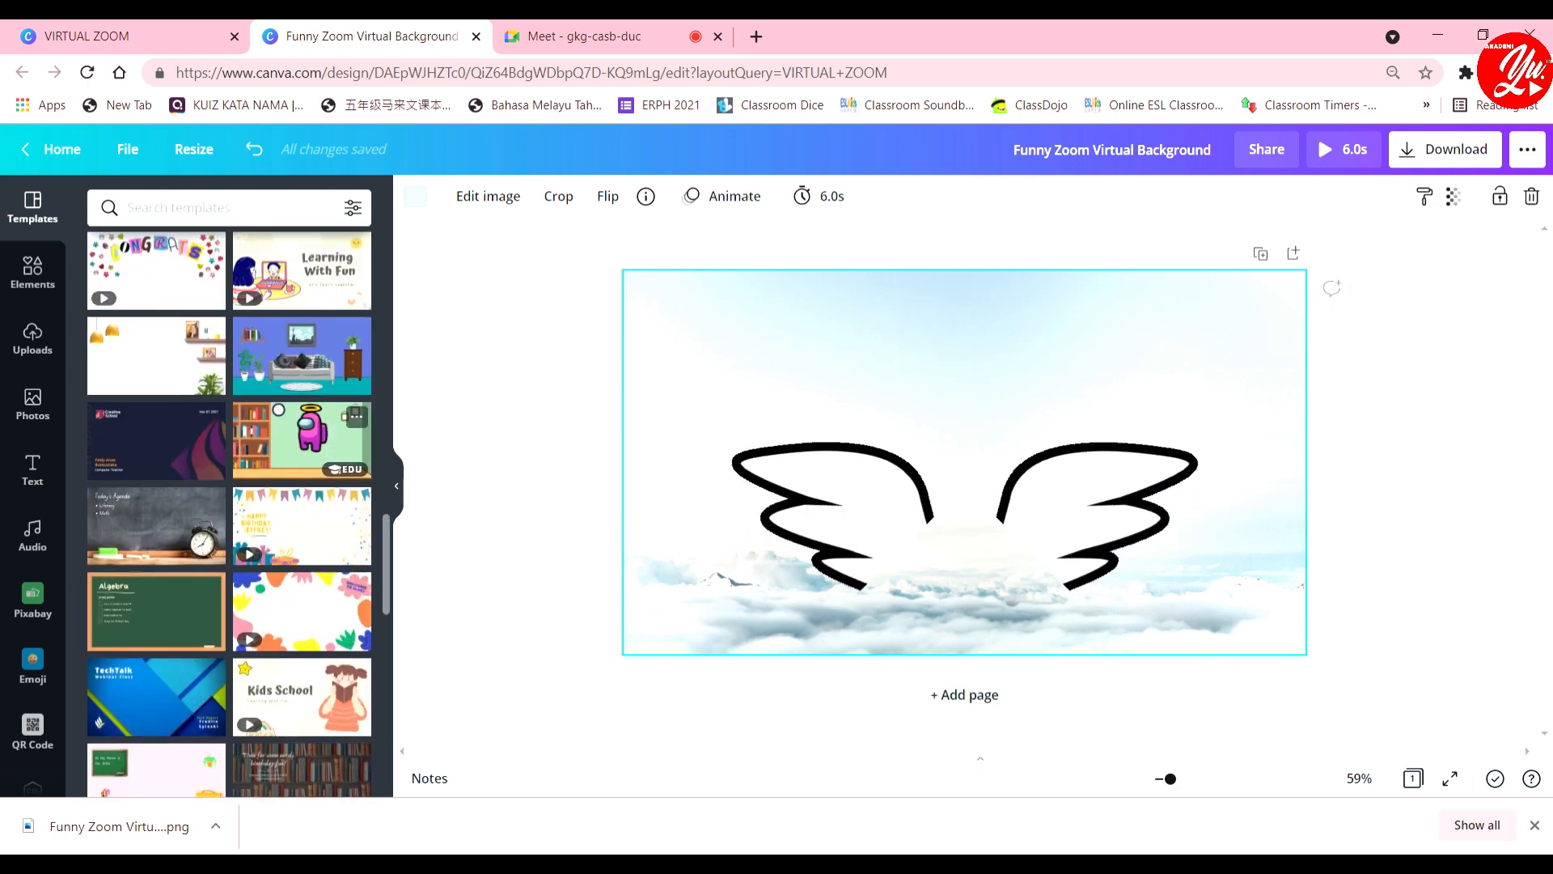
{"action": "scroll", "coordinate": [309, 429], "scroll_direction": "up", "scroll_amount": 10}
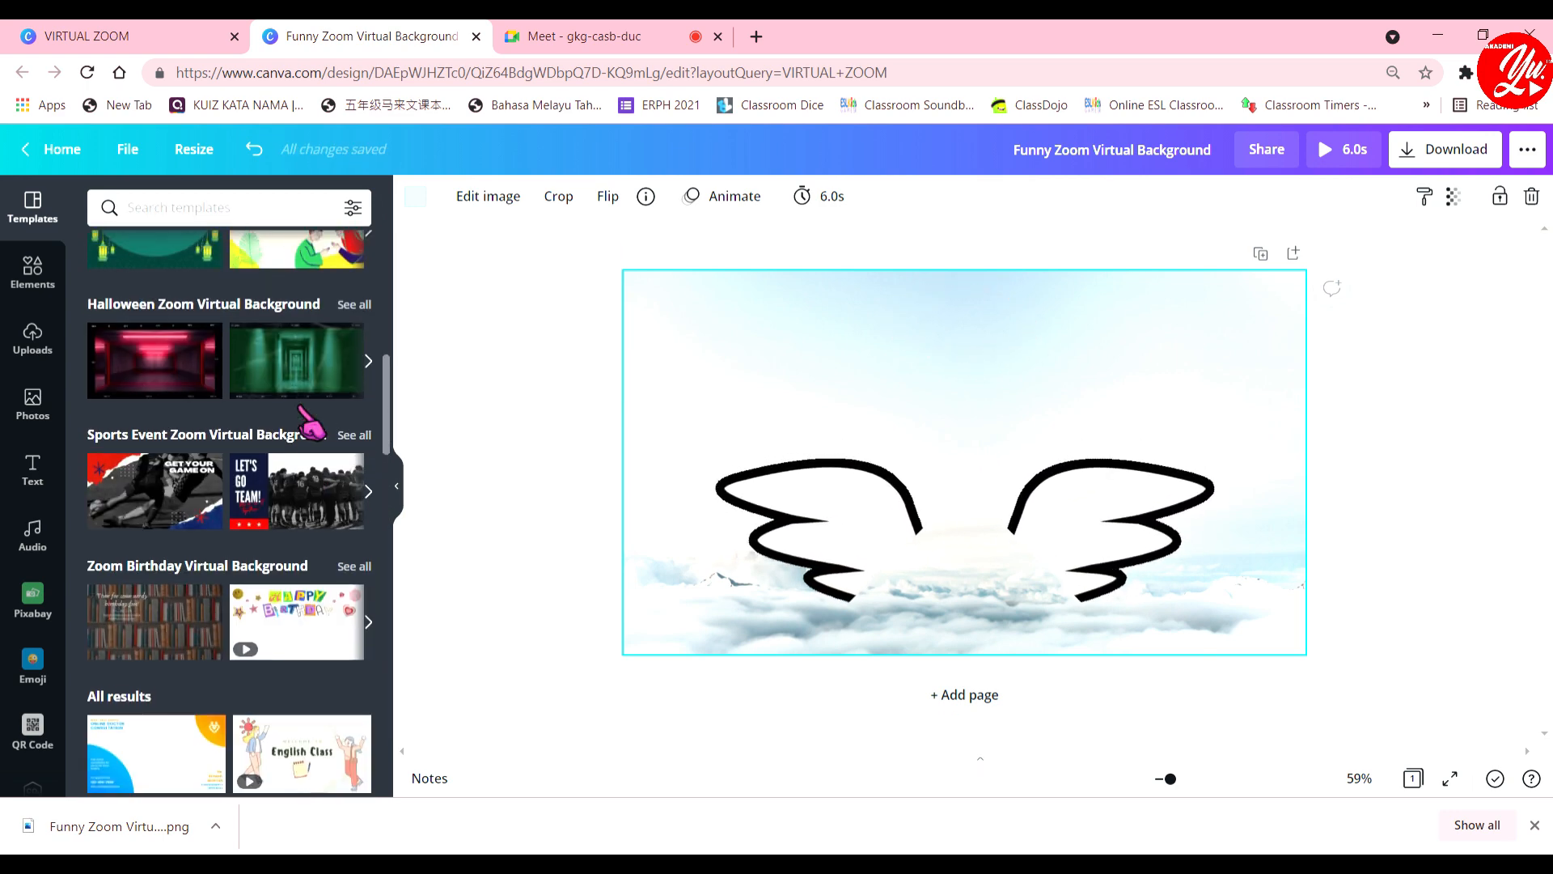
{"action": "scroll", "coordinate": [310, 425], "scroll_direction": "up", "scroll_amount": 5}
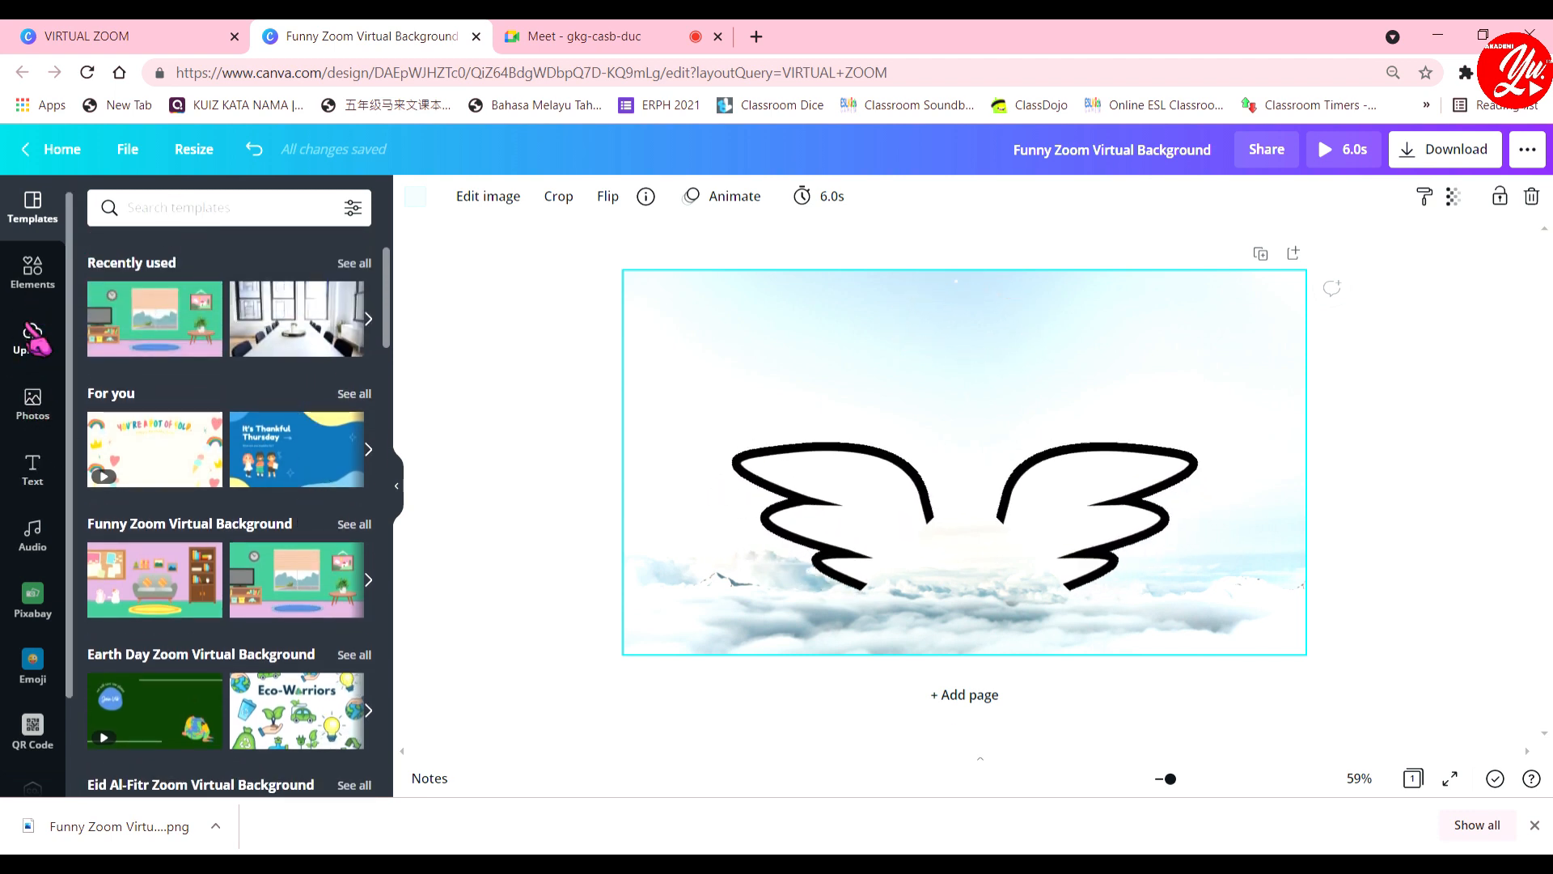
Search the elements for KUALA LUMPUR videos and add the 11.0s city traffic clip to the page.
{"action": "left_click", "coordinate": [32, 273]}
{"action": "left_click", "coordinate": [201, 207]}
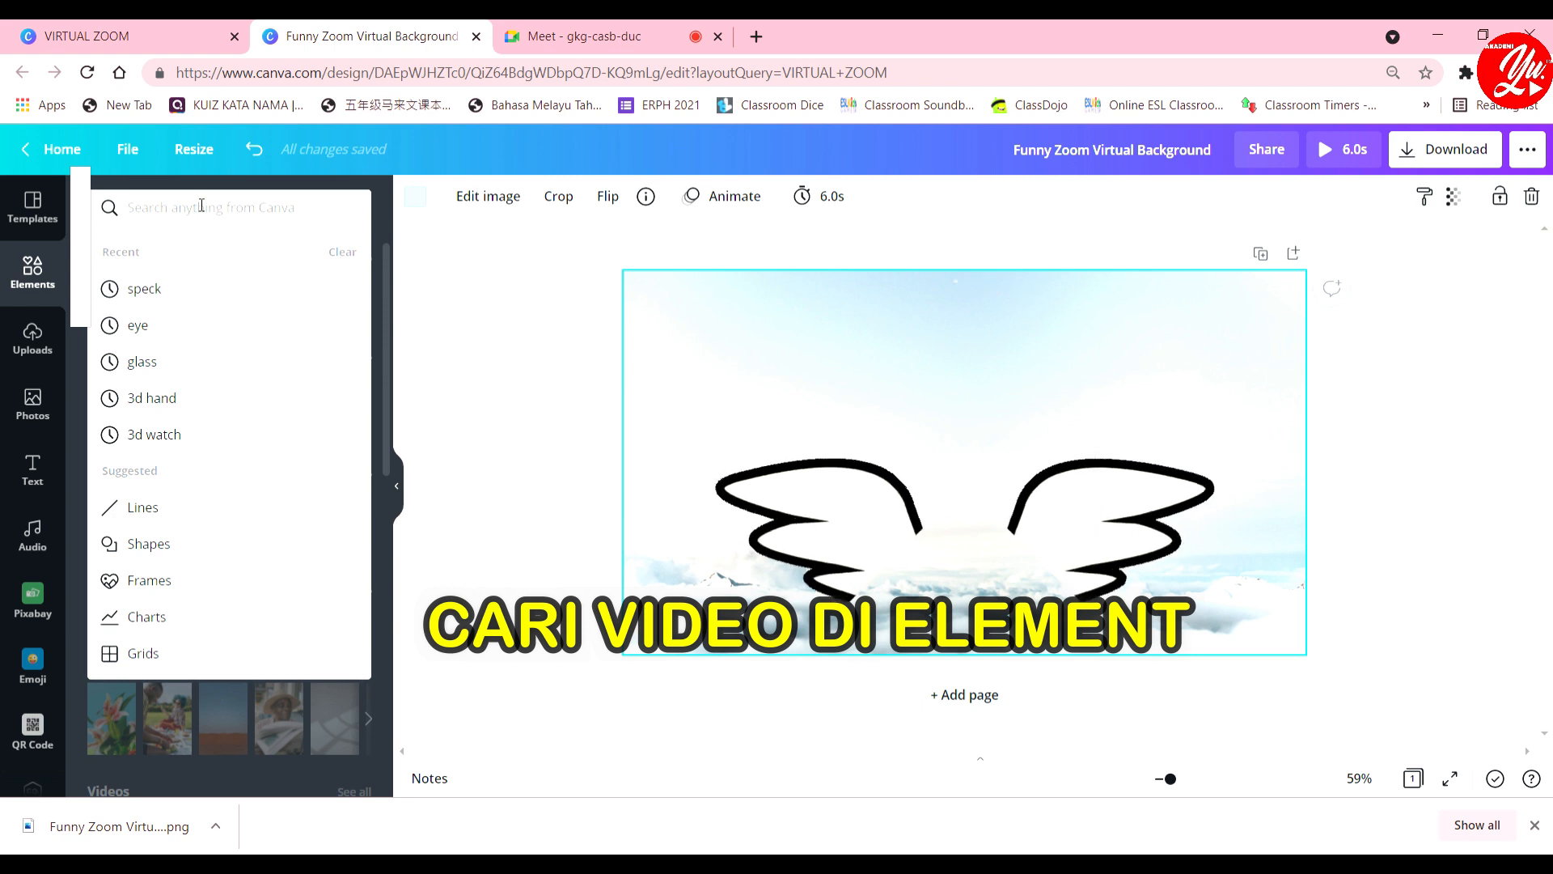
{"action": "type", "text": "KUALA LUMP"}
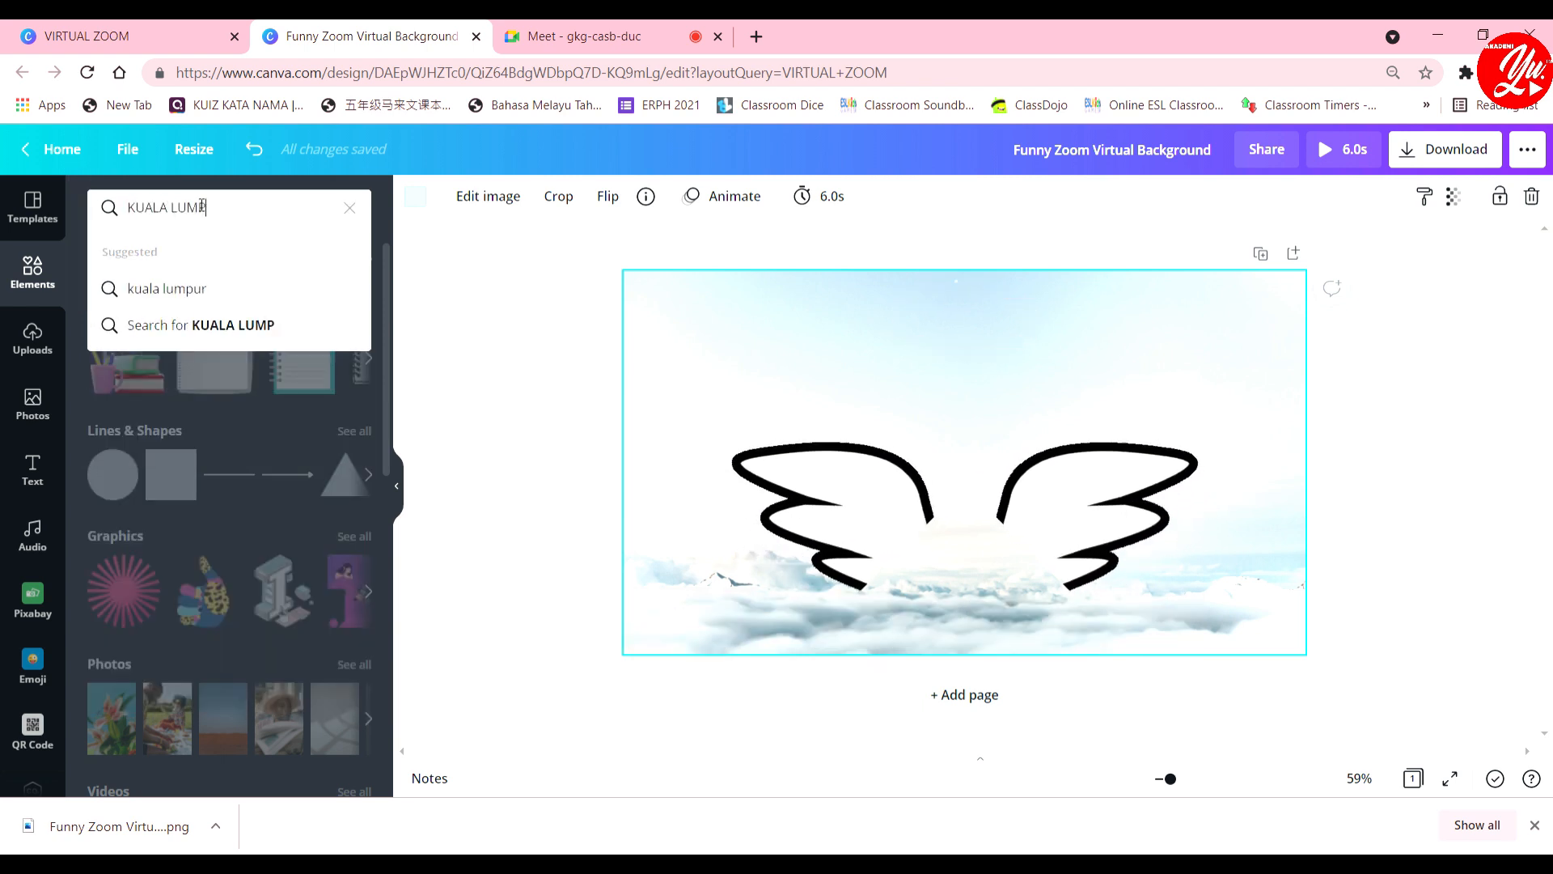
{"action": "type", "text": "UR"}
{"action": "key", "text": "Return"}
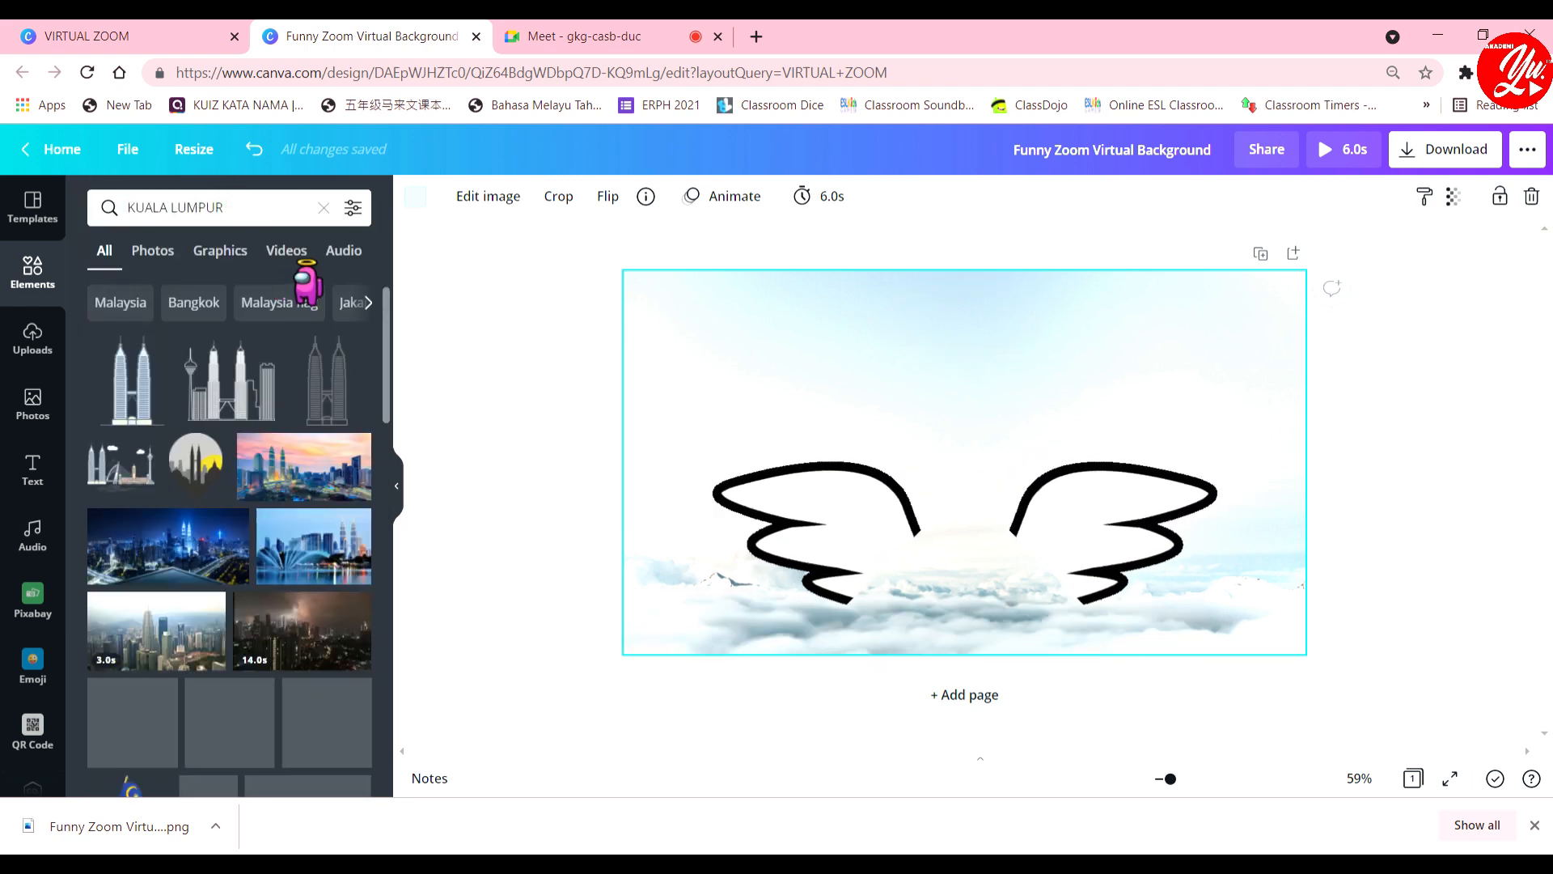
{"action": "left_click", "coordinate": [287, 251]}
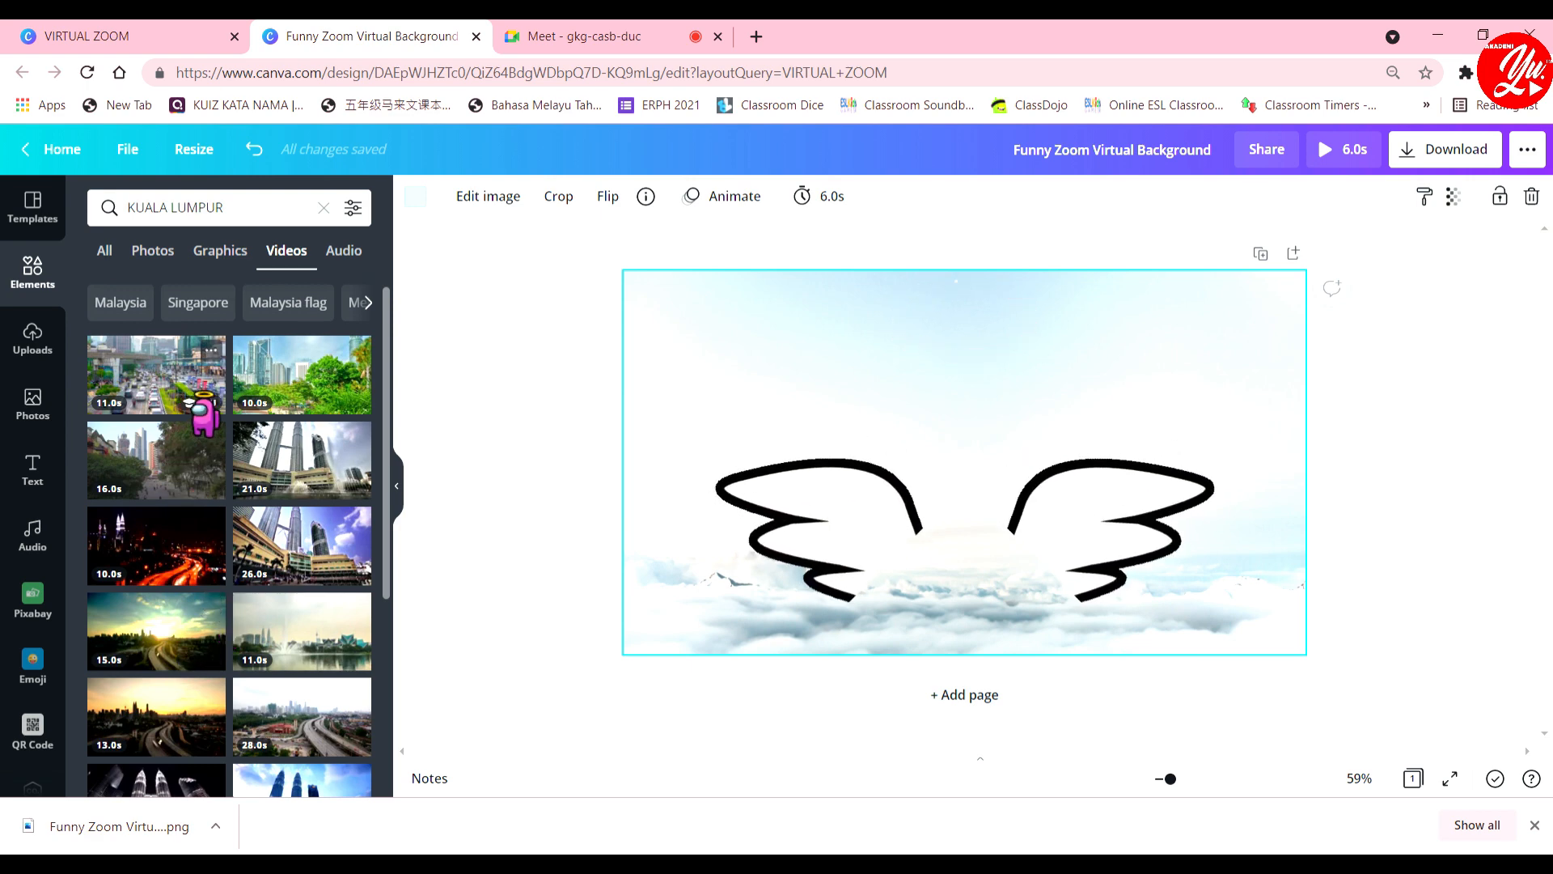
{"action": "left_click", "coordinate": [202, 401]}
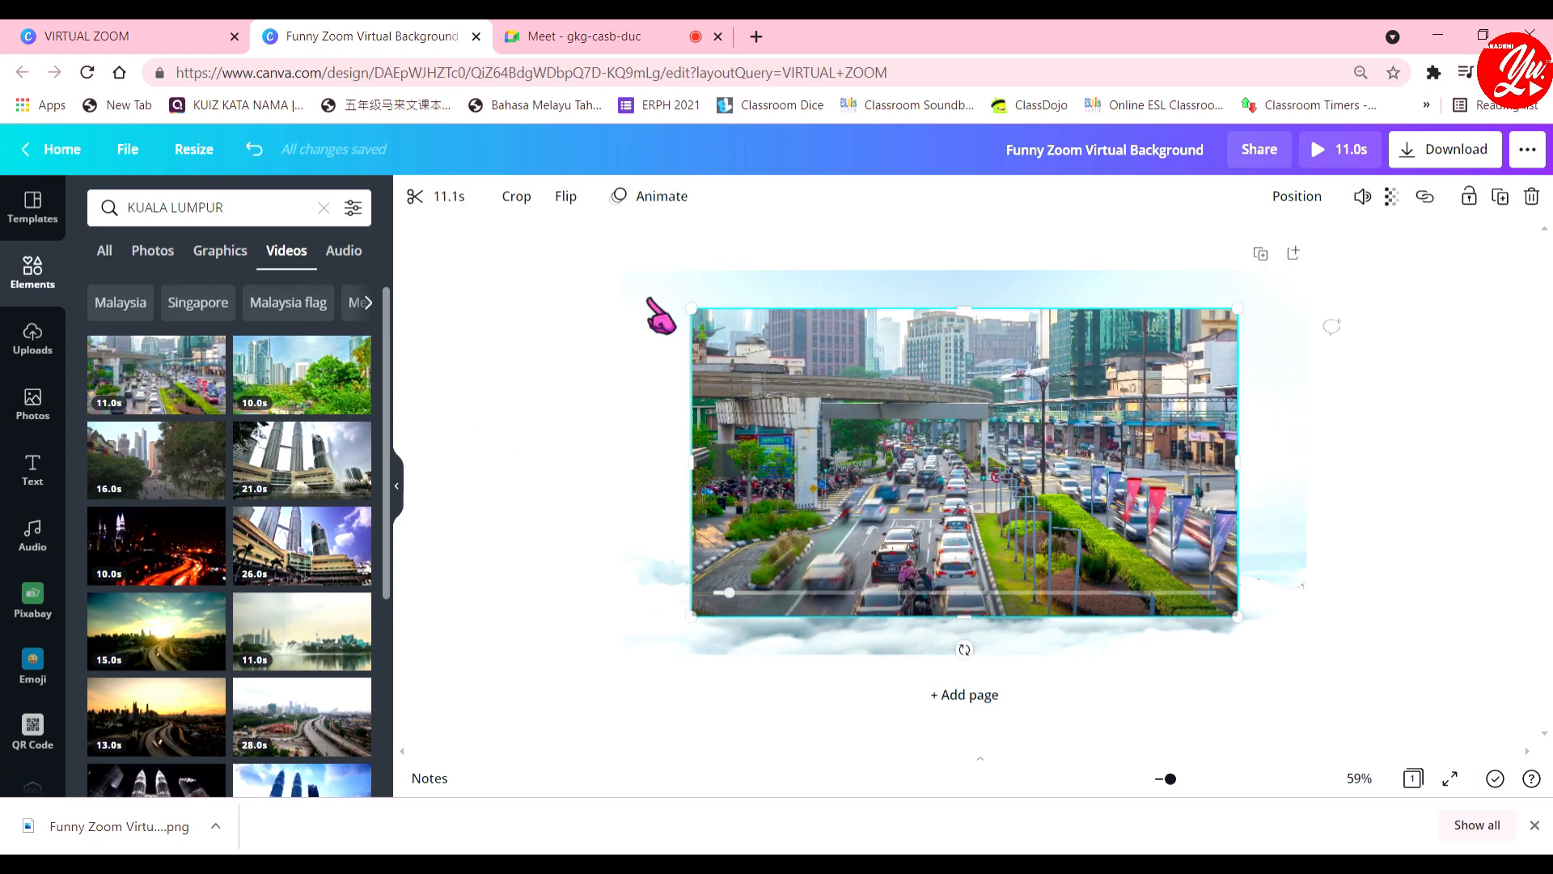
Set the city traffic video as the page background, delete the wings on top of it, and preview the clip.
{"action": "left_click", "coordinate": [883, 372]}
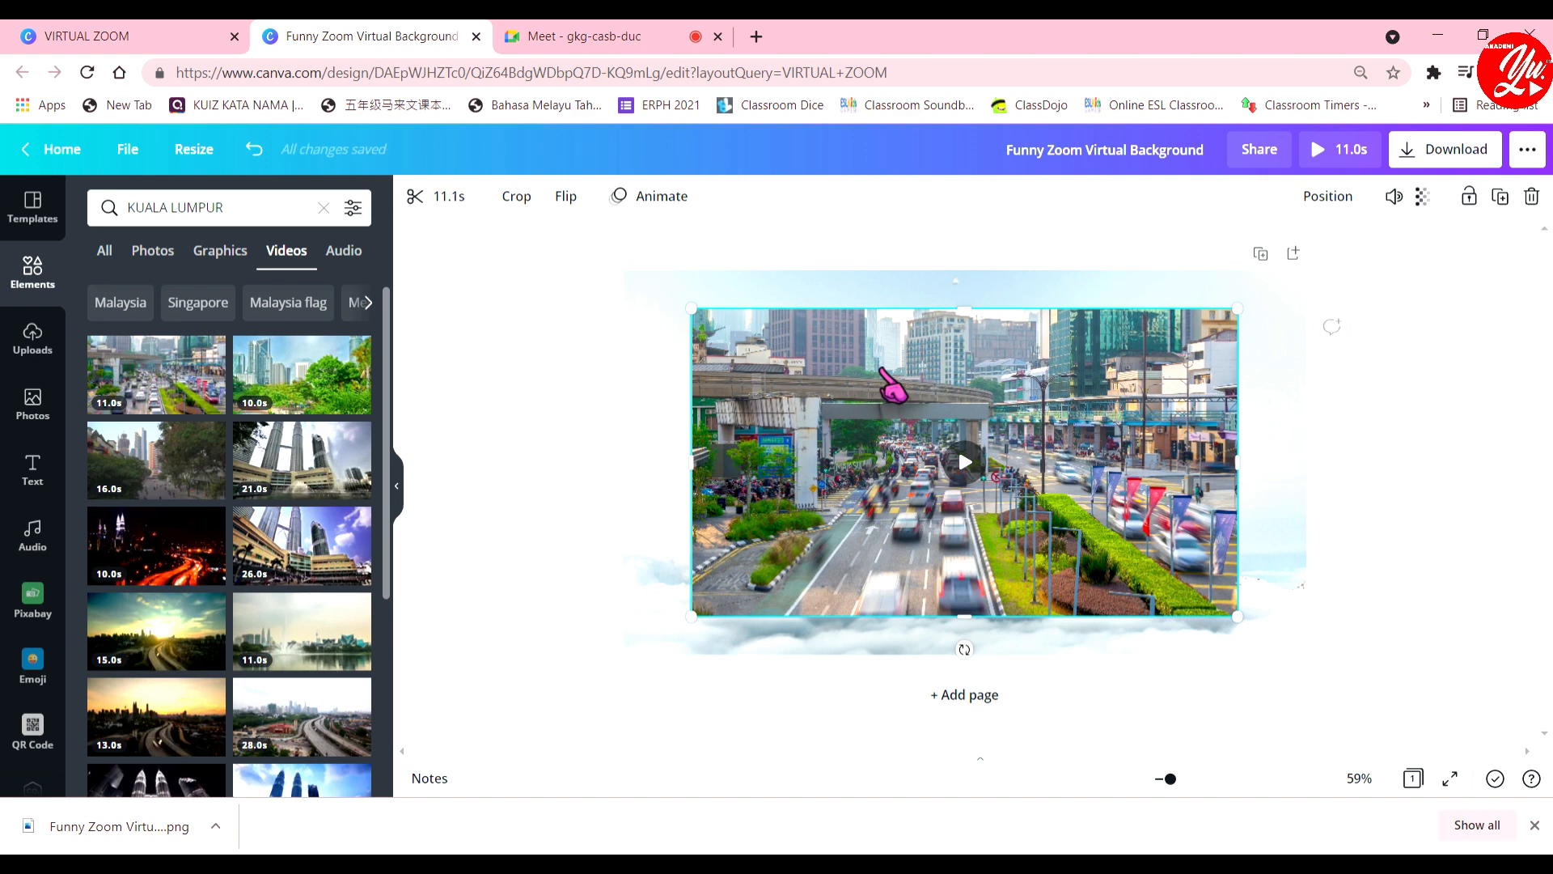
{"action": "right_click", "coordinate": [882, 372]}
{"action": "left_click", "coordinate": [978, 764]}
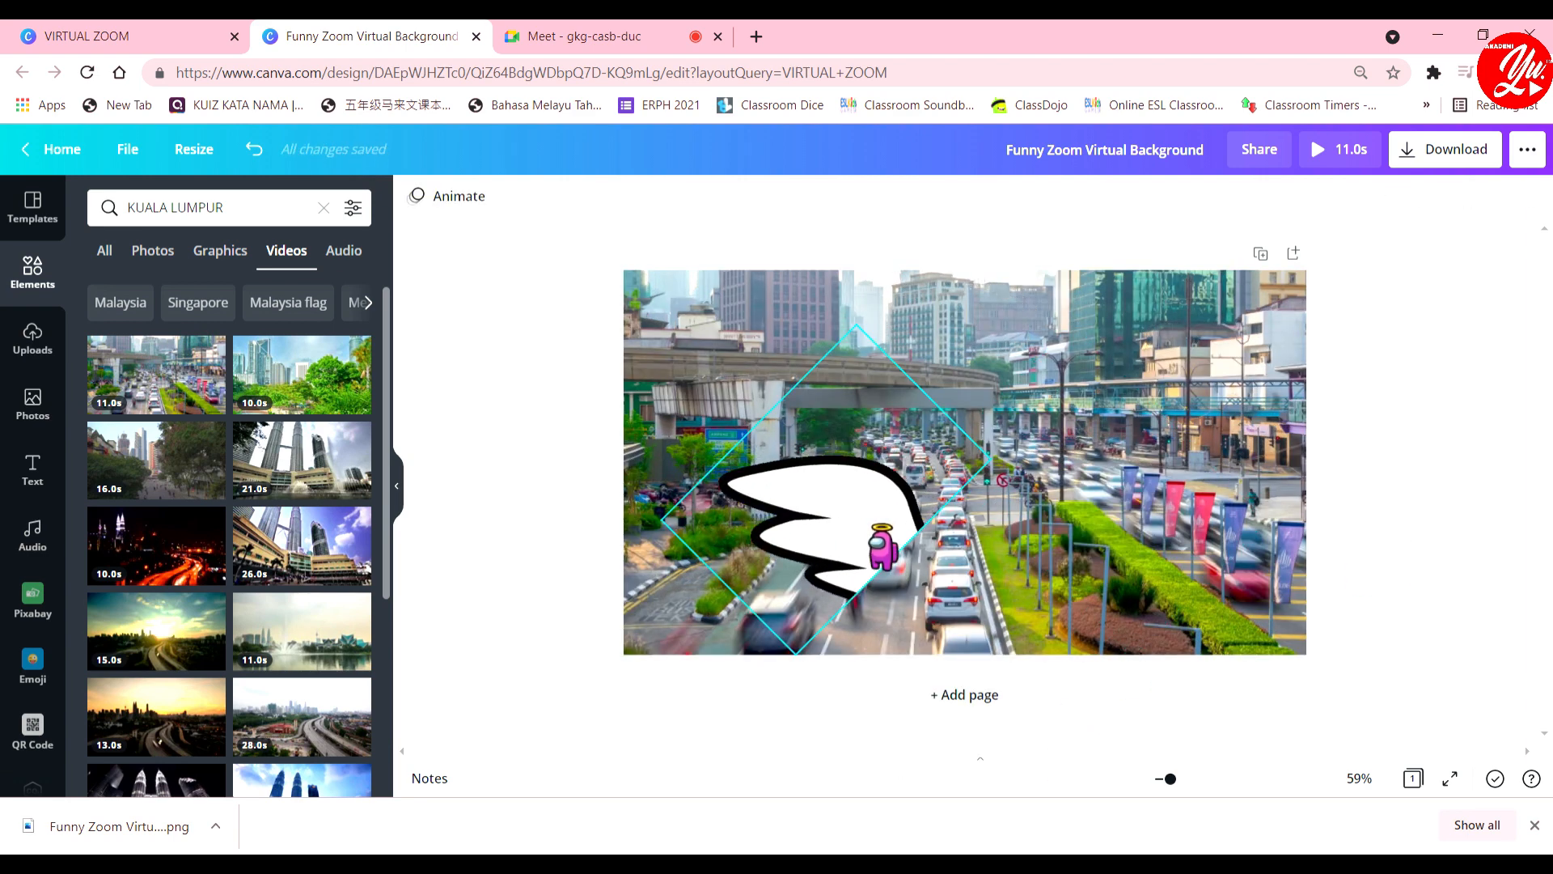
{"action": "key", "text": "Delete"}
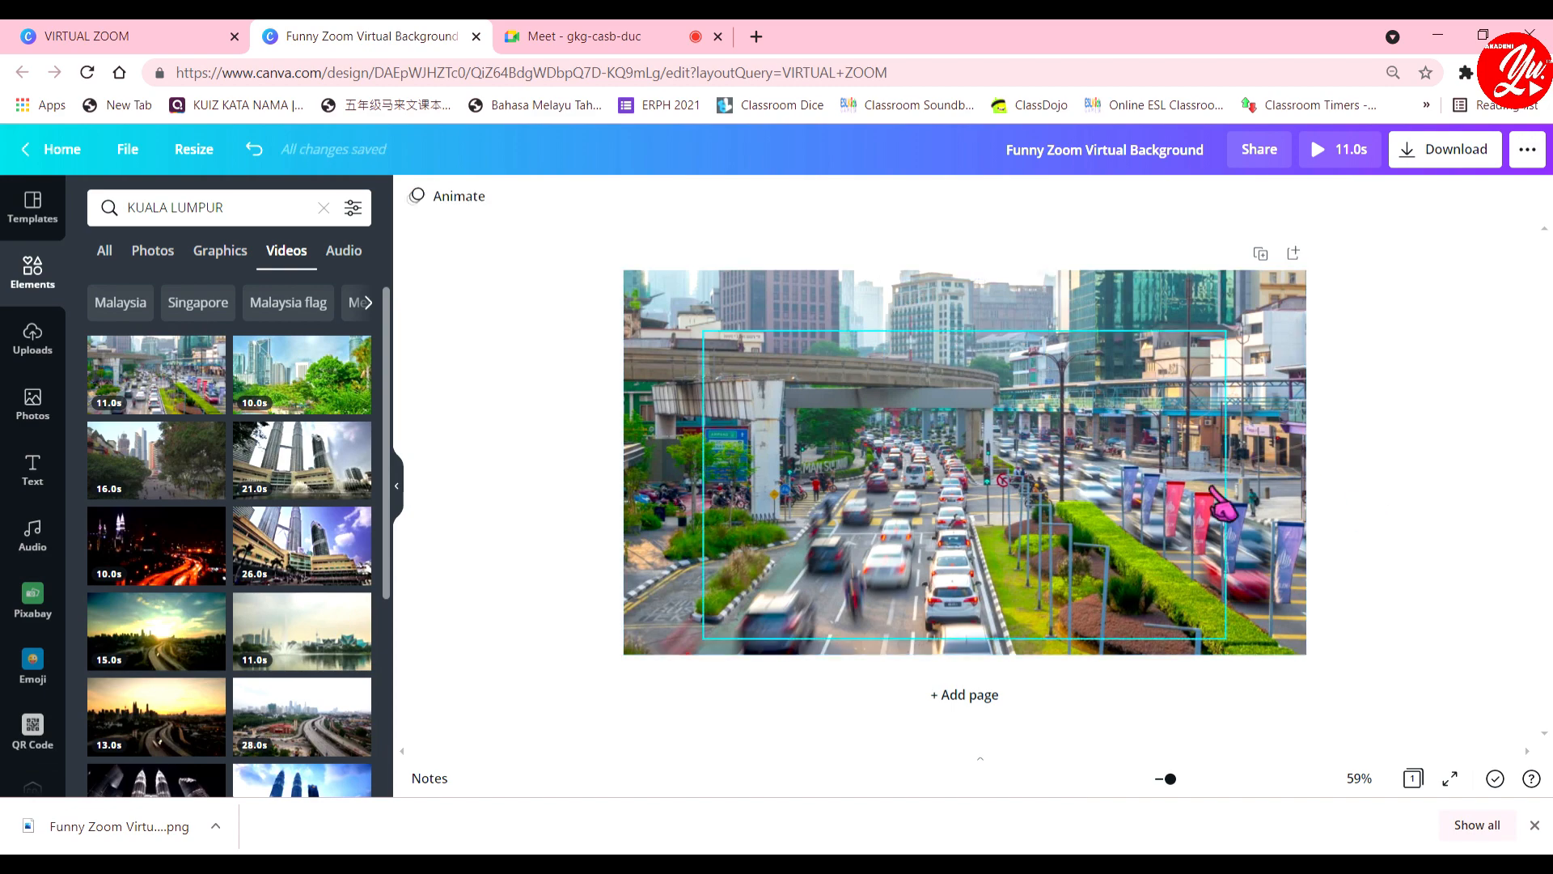
{"action": "left_click", "coordinate": [988, 466]}
{"action": "left_click", "coordinate": [968, 464]}
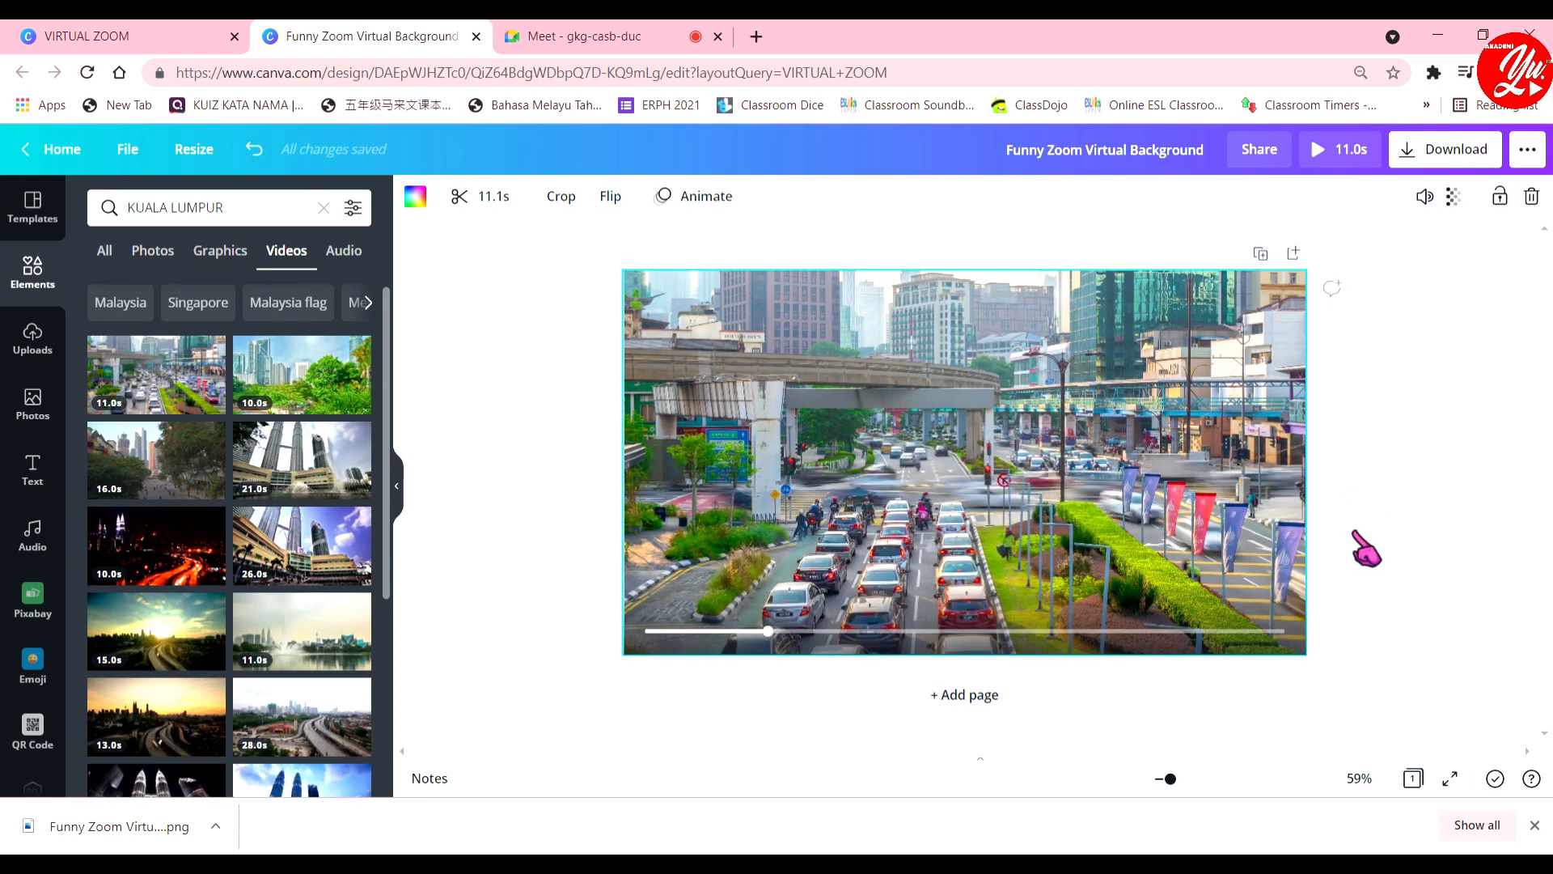
Download the city traffic design as an MP4 Video.
{"action": "left_click", "coordinate": [1448, 159]}
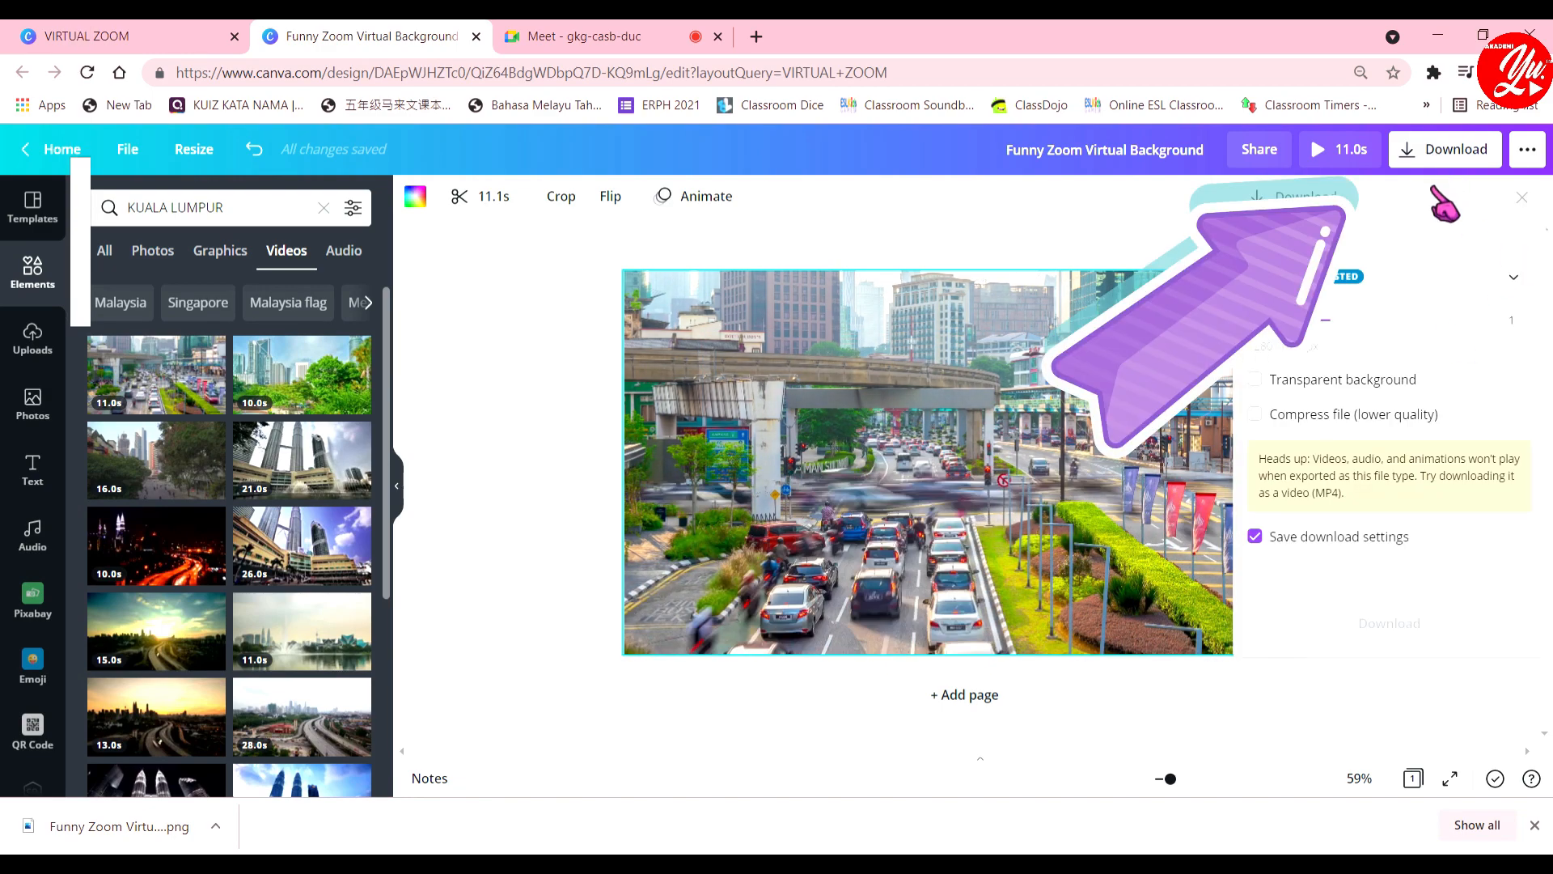
{"action": "left_click", "coordinate": [1443, 276]}
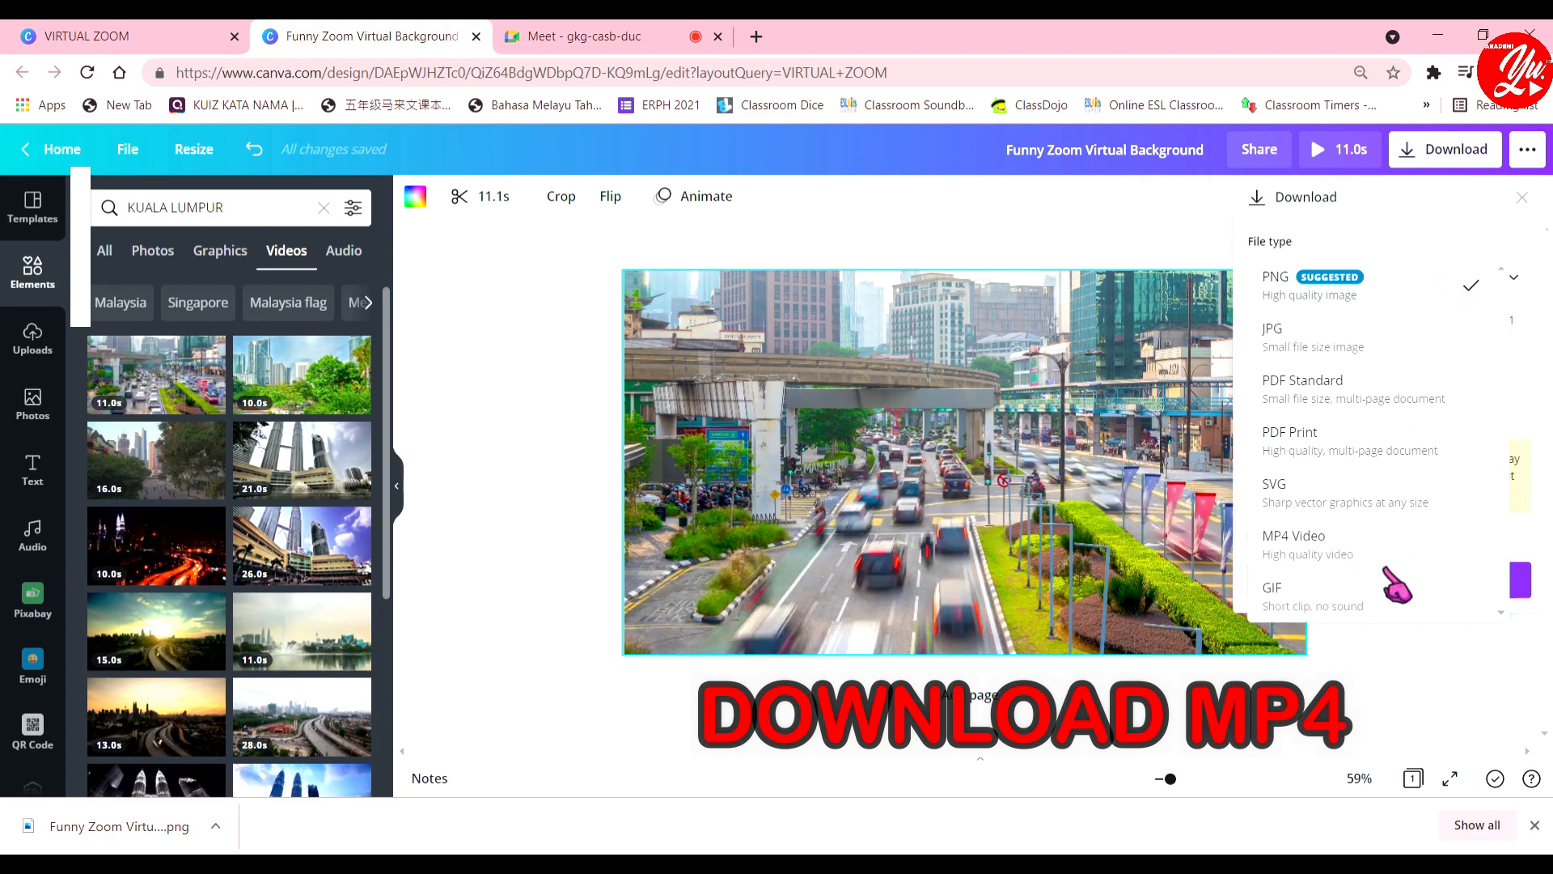
{"action": "left_click", "coordinate": [1368, 549]}
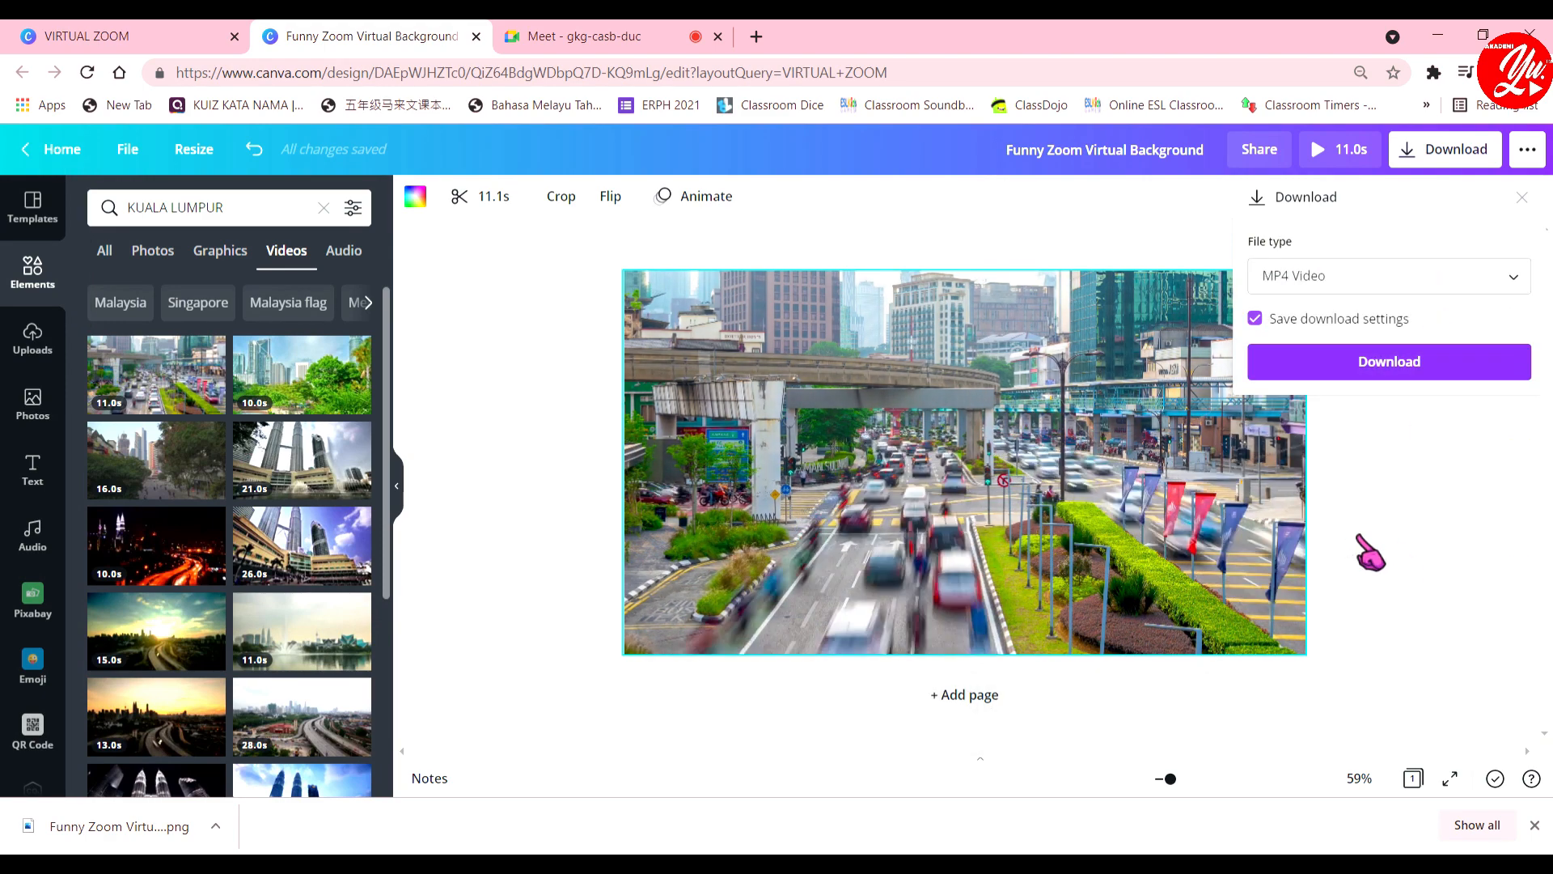
{"action": "left_click", "coordinate": [1367, 366]}
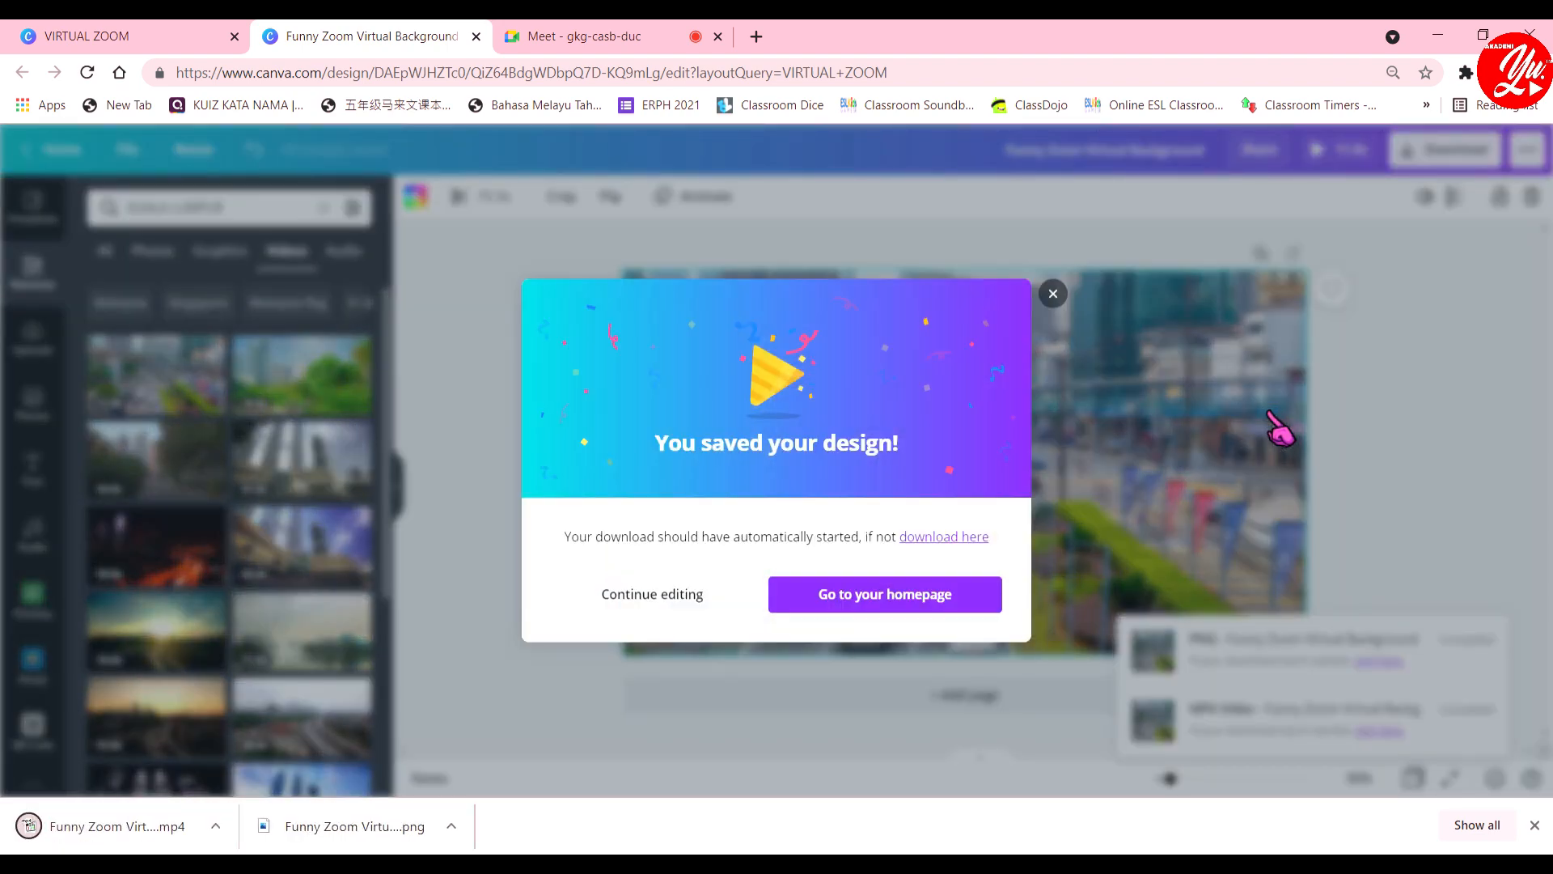
Switch to the Google Meet call, add the downloaded Funny Zoom Virtual Background MP4 as the video background, and choose the green plant custom image.
{"action": "left_click", "coordinate": [591, 34]}
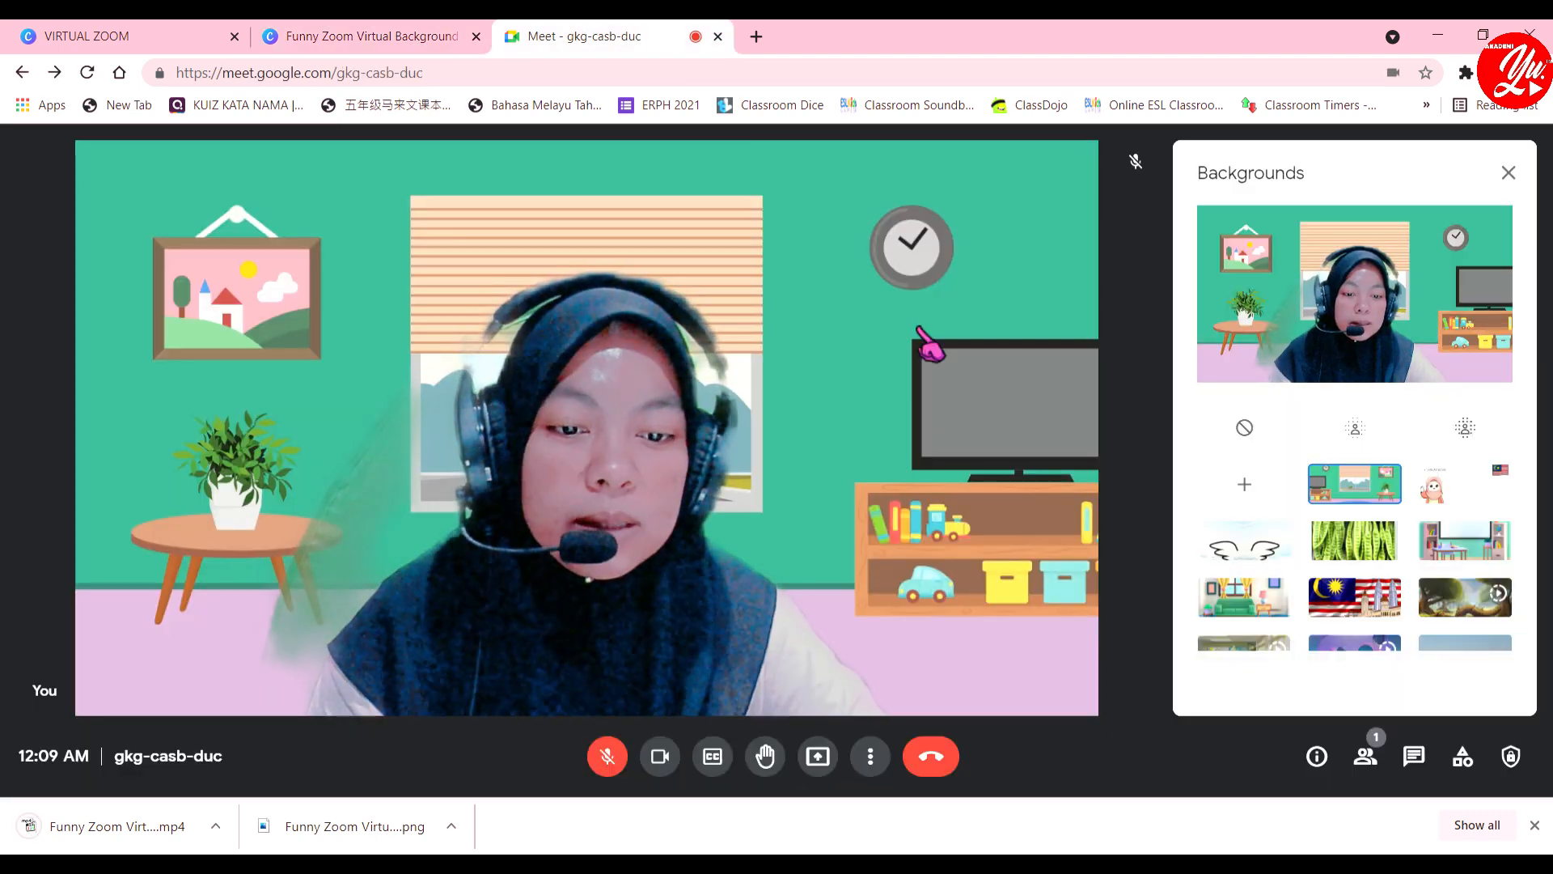
{"action": "left_click", "coordinate": [1251, 500]}
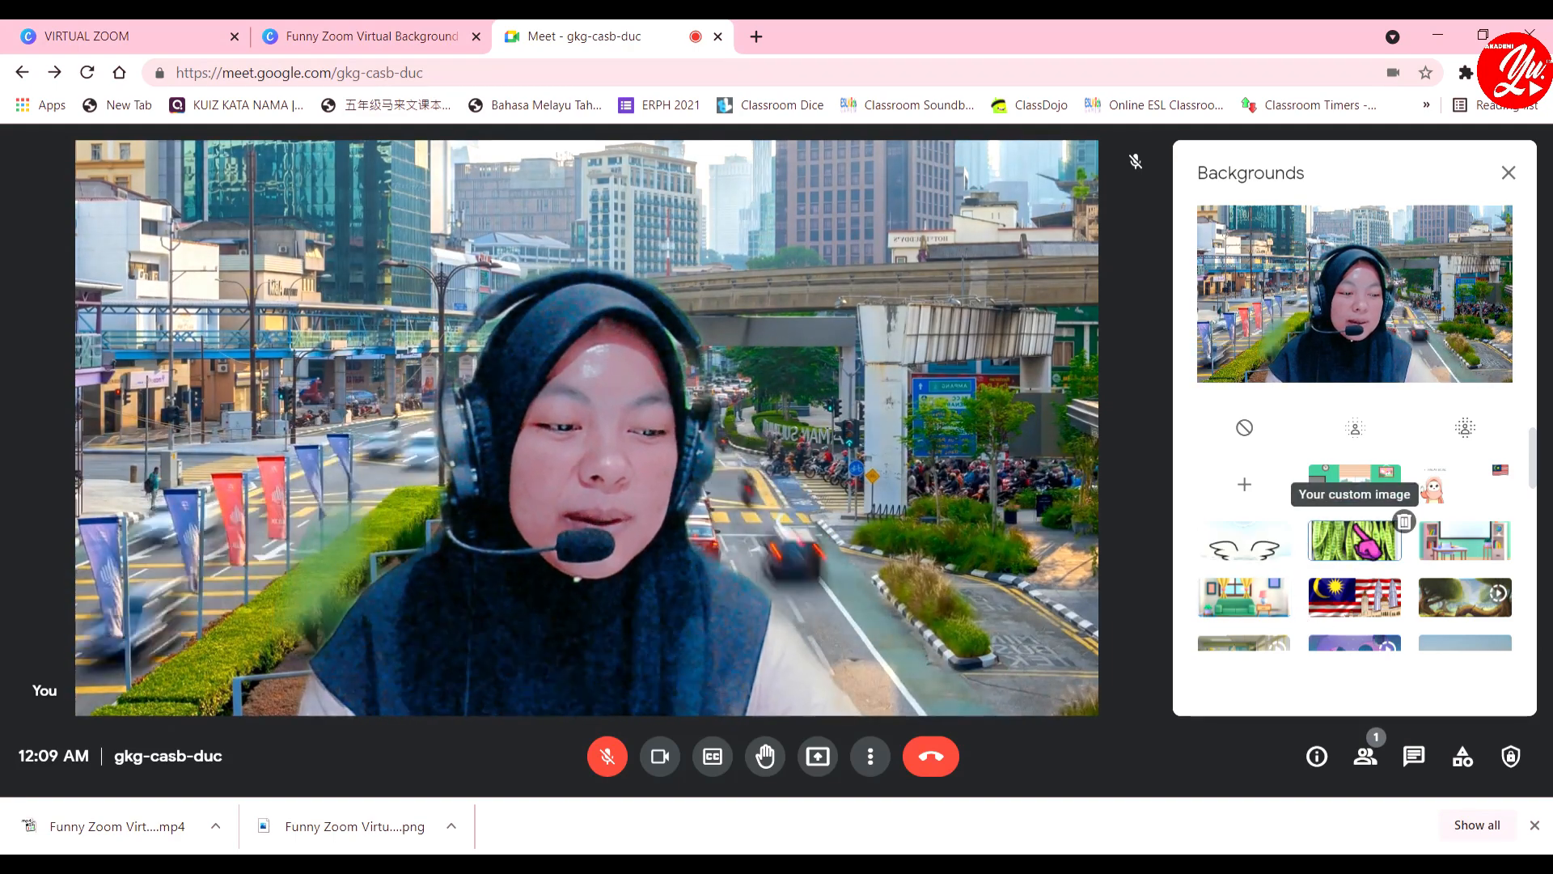
{"action": "left_click", "coordinate": [1349, 535]}
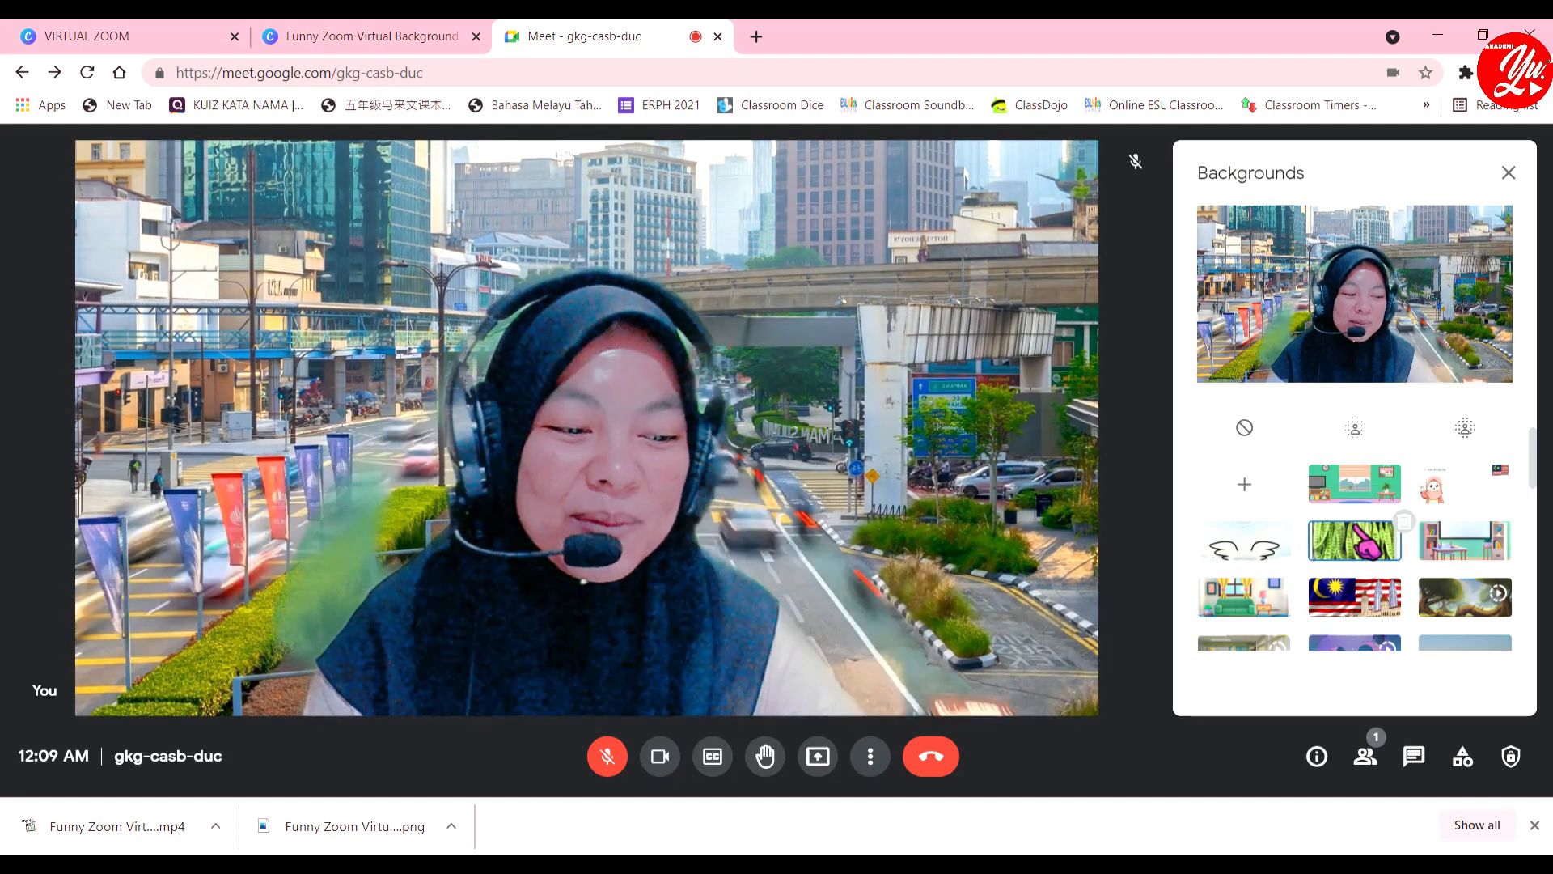